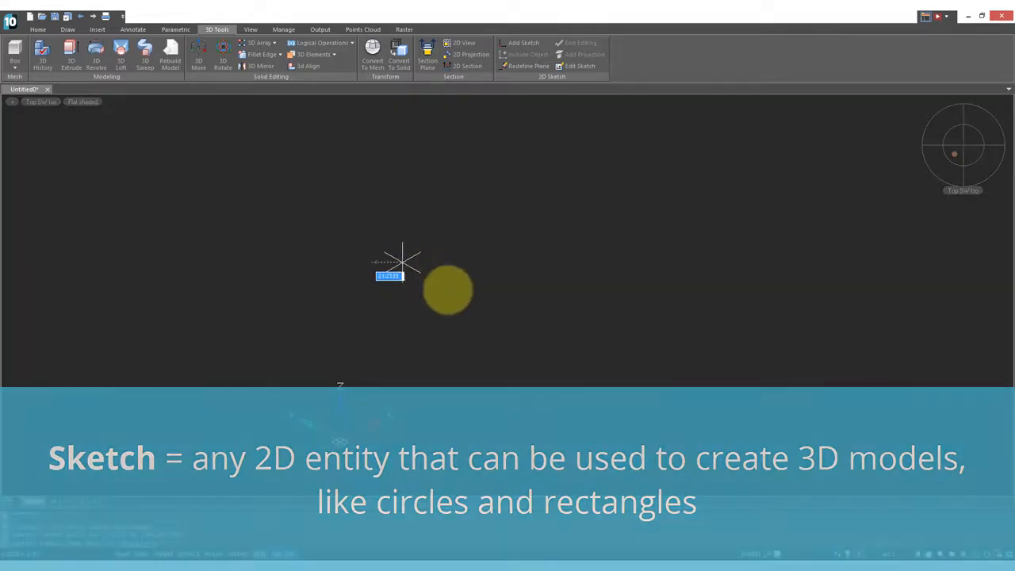
# - Draw a circle with a radius of about 332
pyautogui.click(402, 262)
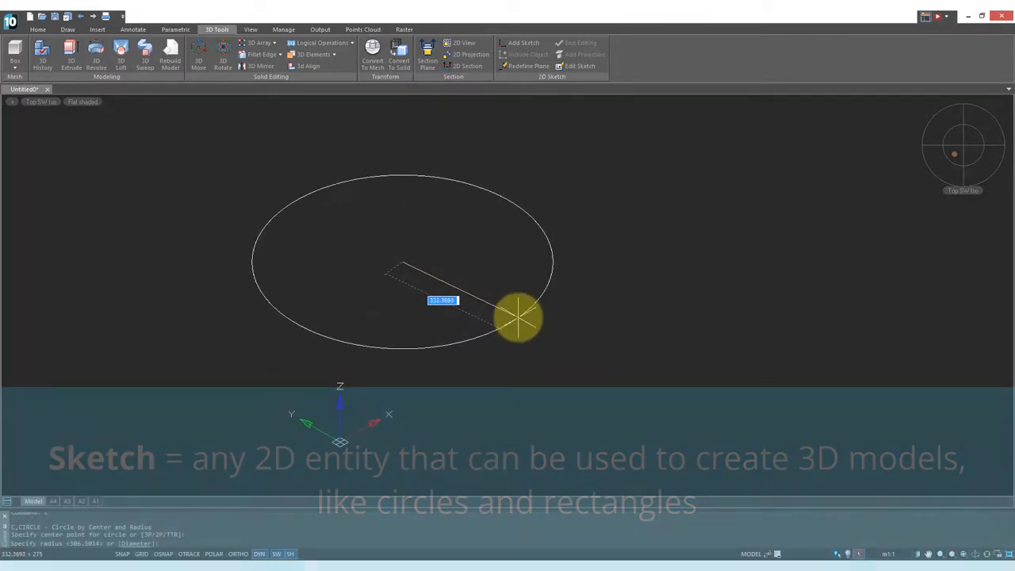
pyautogui.click(521, 311)
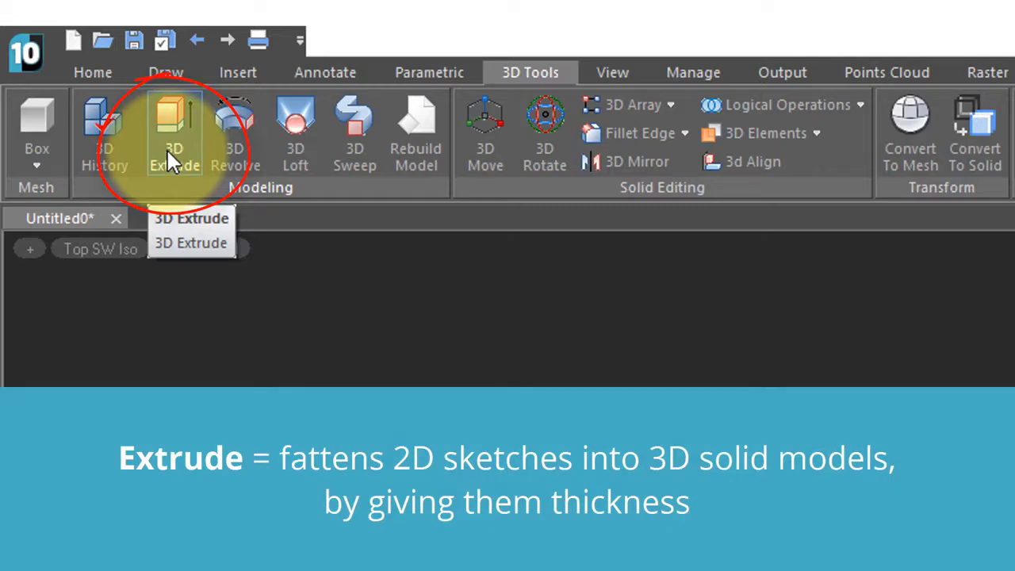
# - Extrude the circle by a distance of 150 into a new solid
pyautogui.click(170, 154)
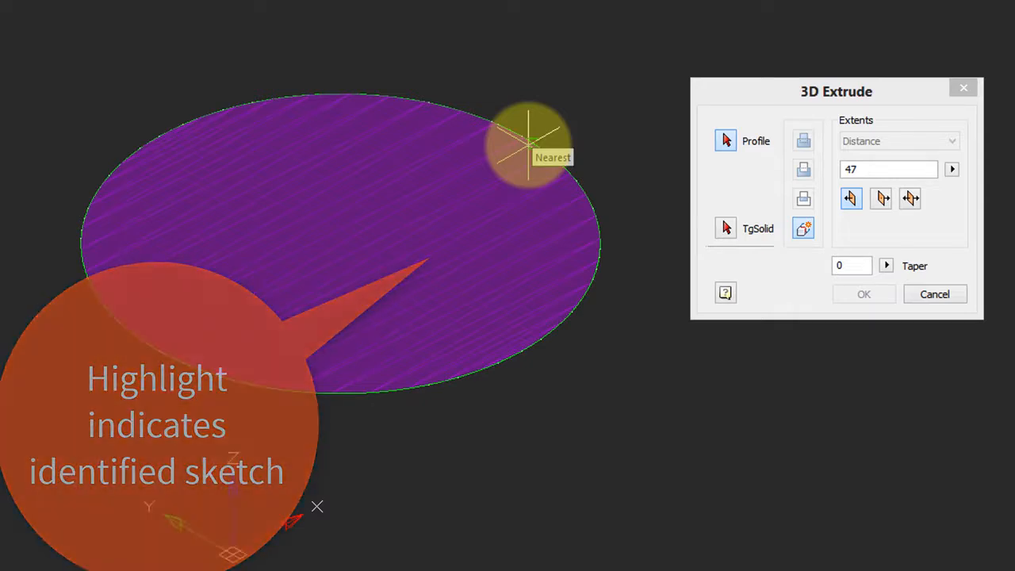
pyautogui.click(528, 145)
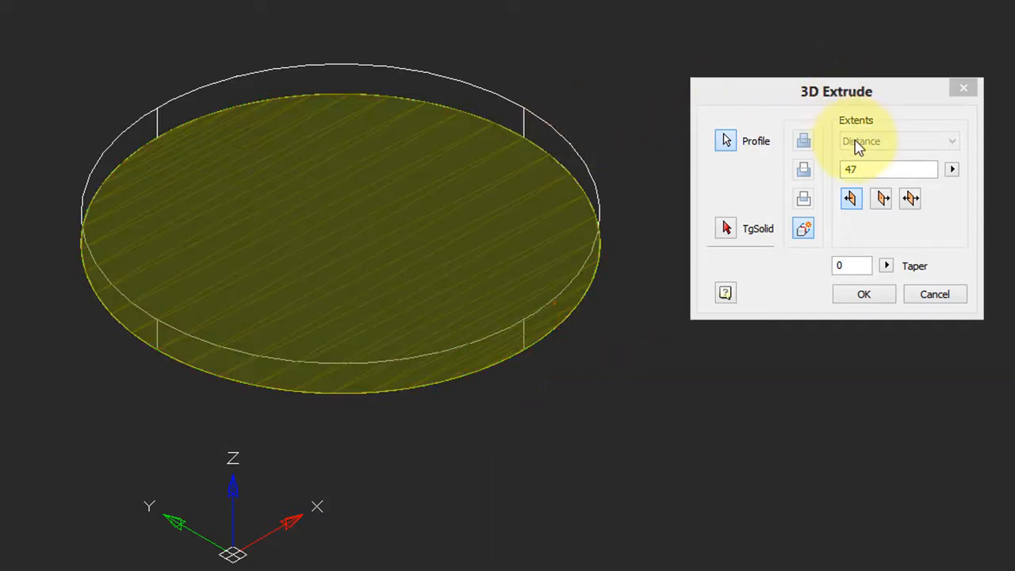
pyautogui.moveTo(857, 162); pyautogui.dragTo(840, 165)
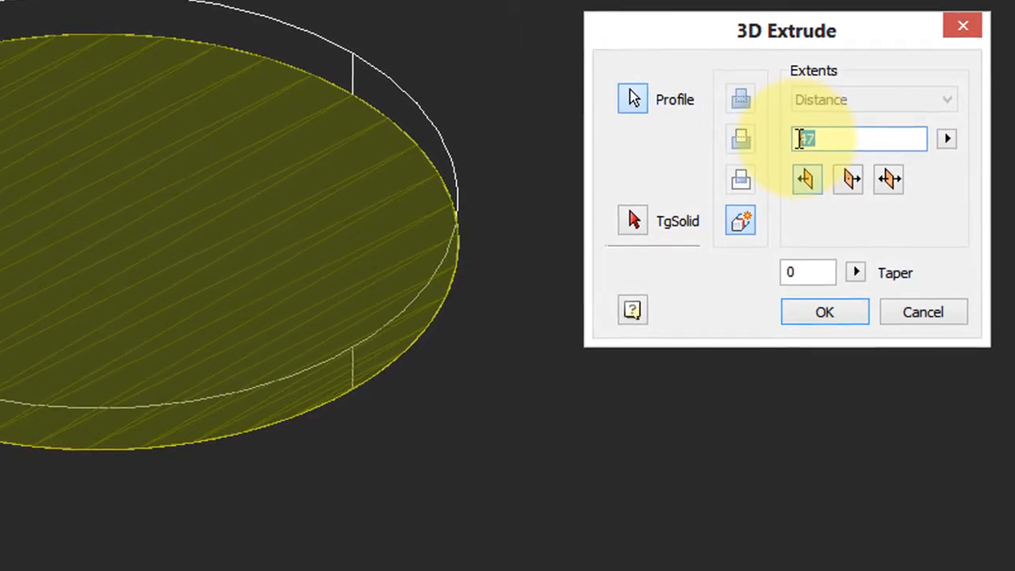
pyautogui.write('100')
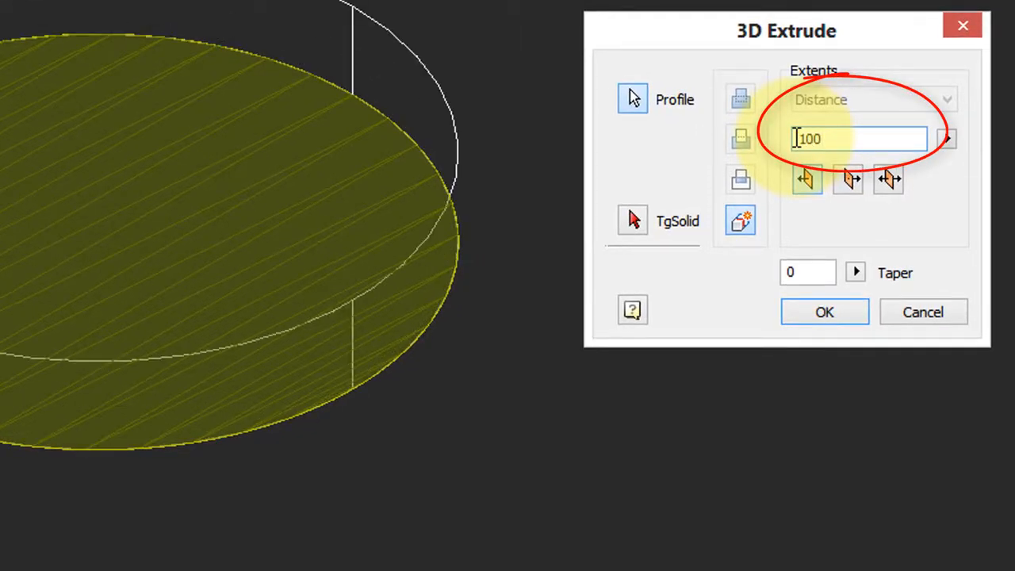
pyautogui.press('BackSpace')
pyautogui.press('BackSpace')
pyautogui.press('BackSpace')
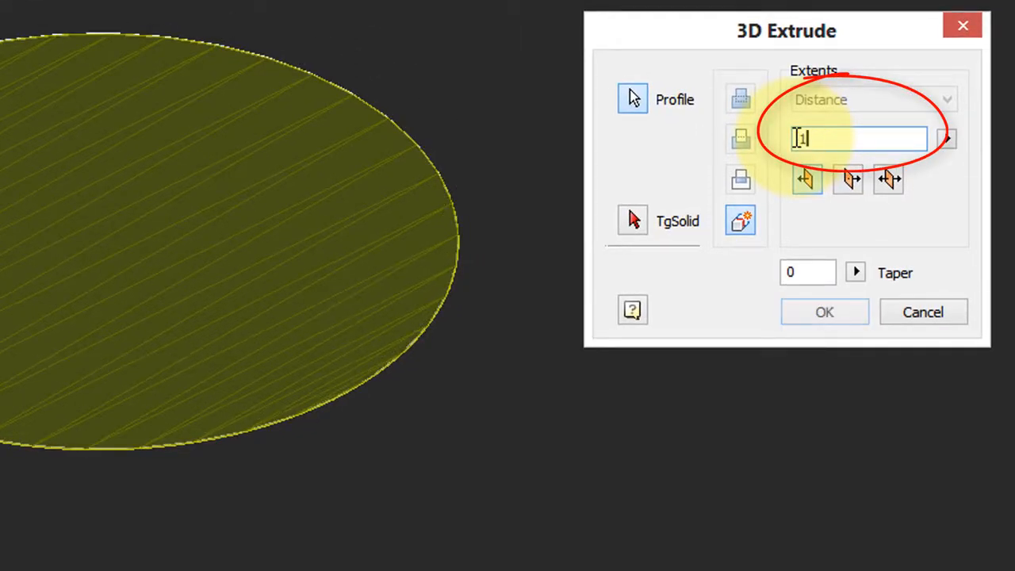
pyautogui.write('10')
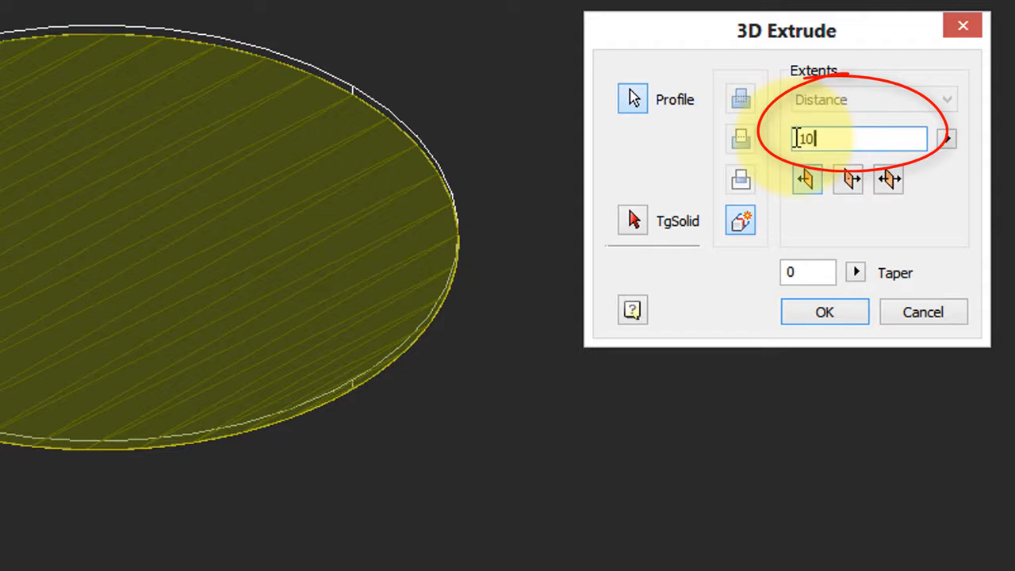
pyautogui.press('BackSpace')
pyautogui.write('50')
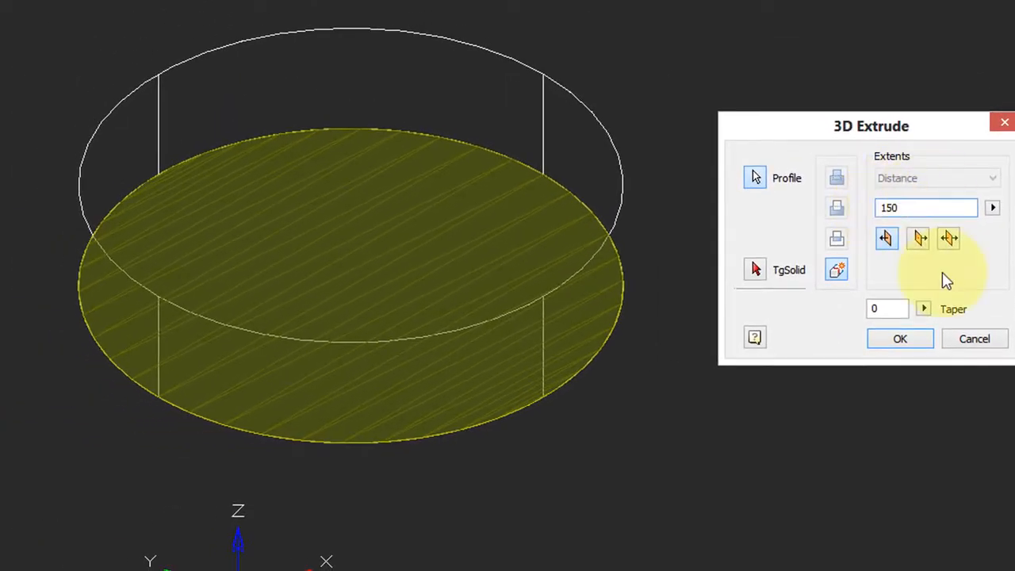
pyautogui.click(911, 337)
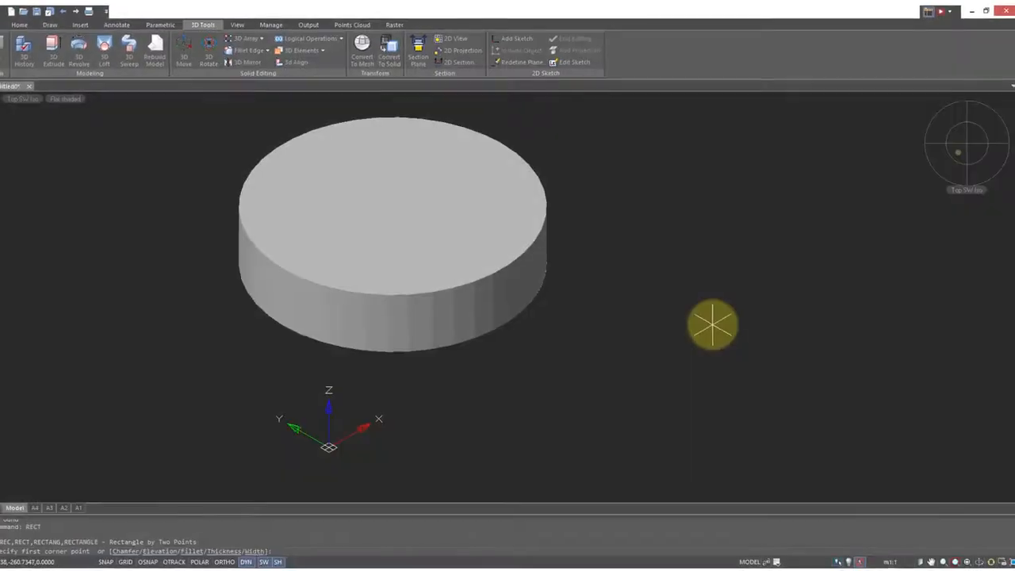
# - Draw a rectangle beside the cylinder and extrude it 150 in both directions with a taper of 10
pyautogui.click(636, 358)
pyautogui.click(743, 213)
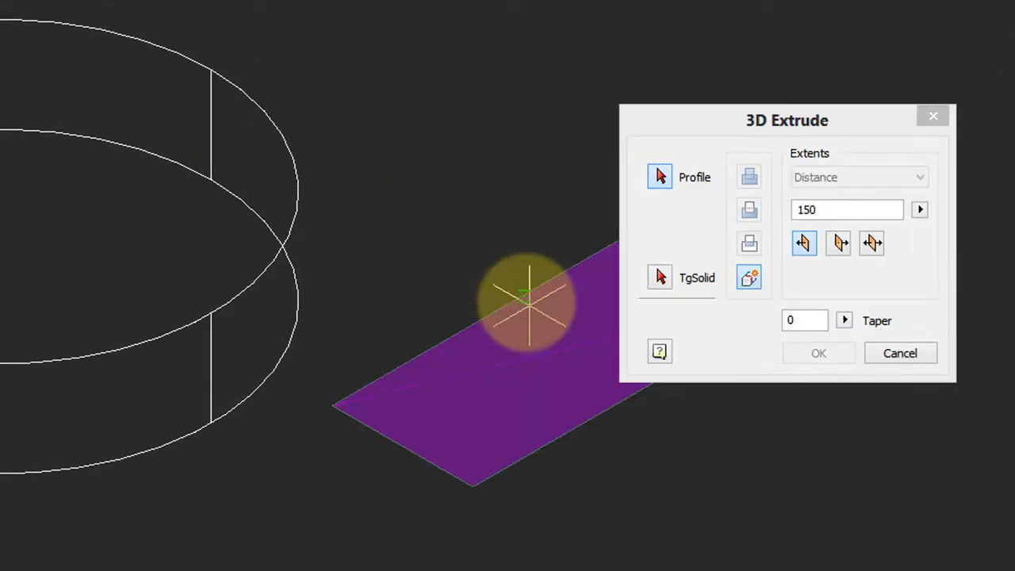
pyautogui.click(524, 299)
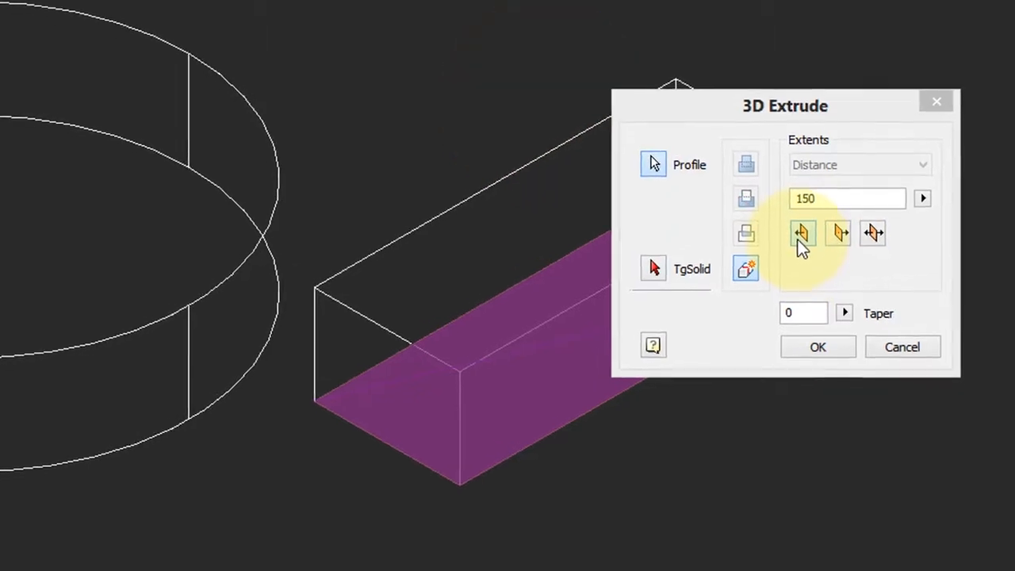
pyautogui.click(840, 233)
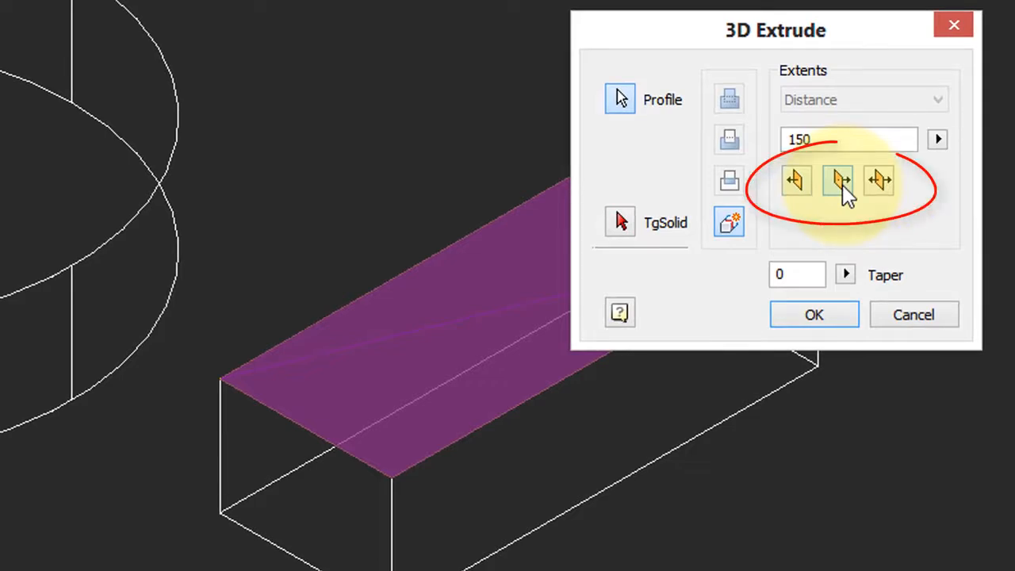
pyautogui.click(880, 183)
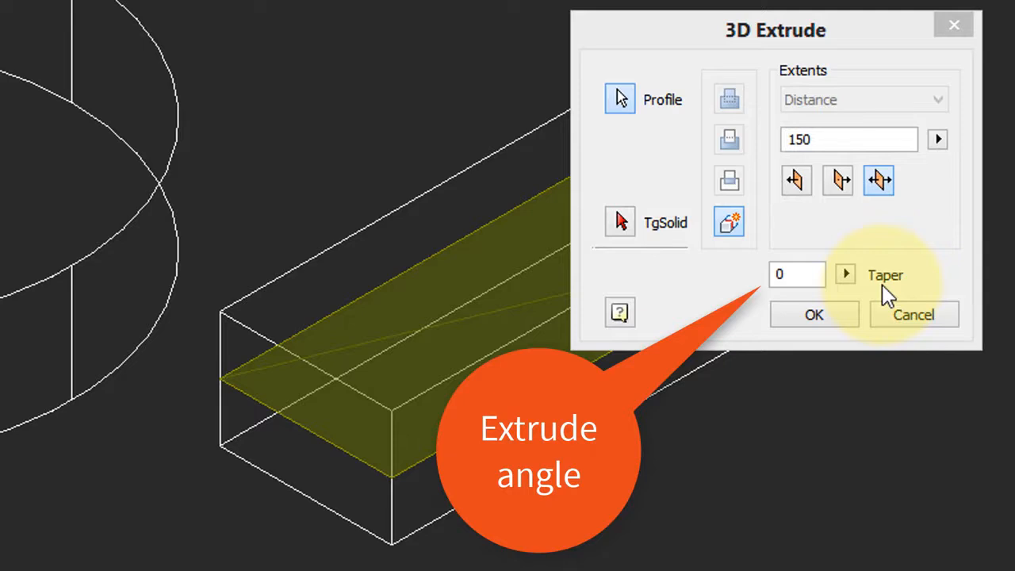
pyautogui.doubleClick(809, 277)
pyautogui.press('BackSpace')
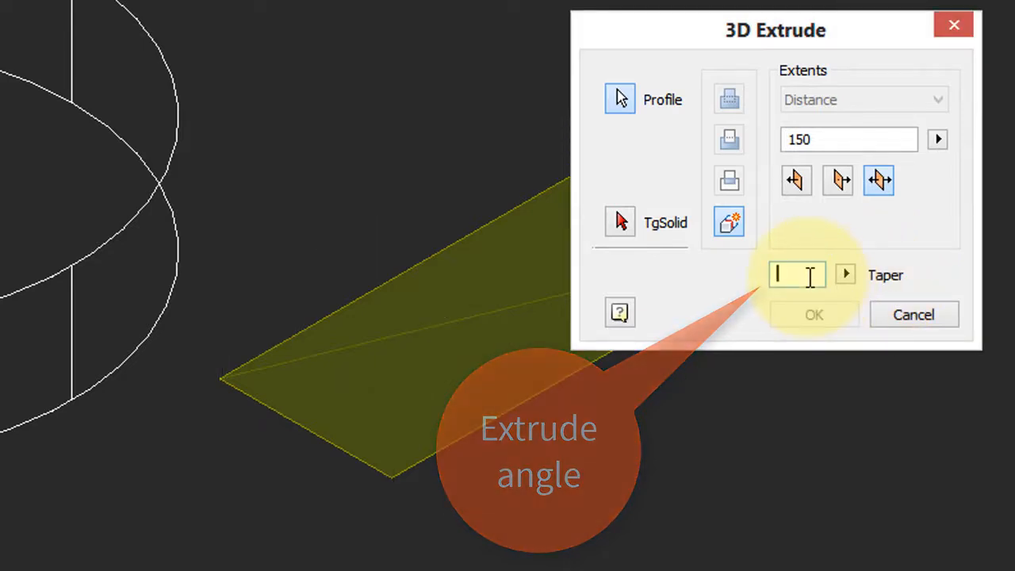
pyautogui.write('10')
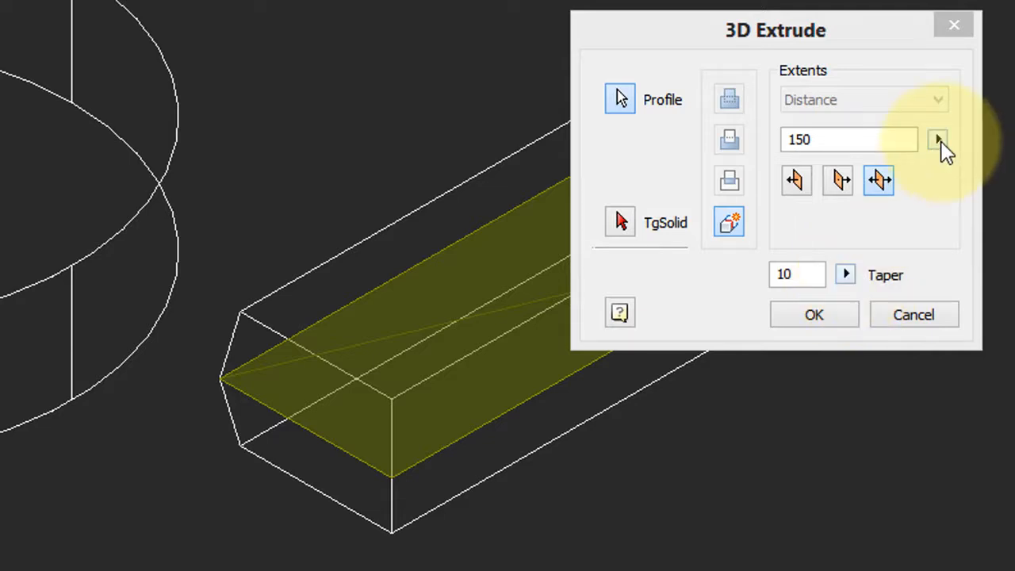
pyautogui.click(840, 314)
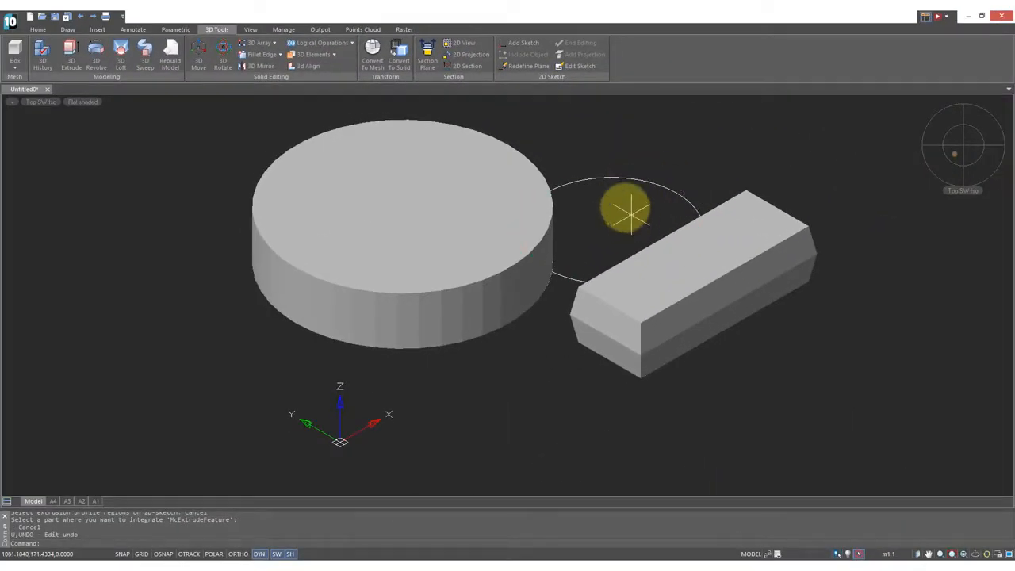
# - Extrude the smaller circle 150 in both directions with a taper of 10, subtracting it from the rectangular solid
pyautogui.click(71, 57)
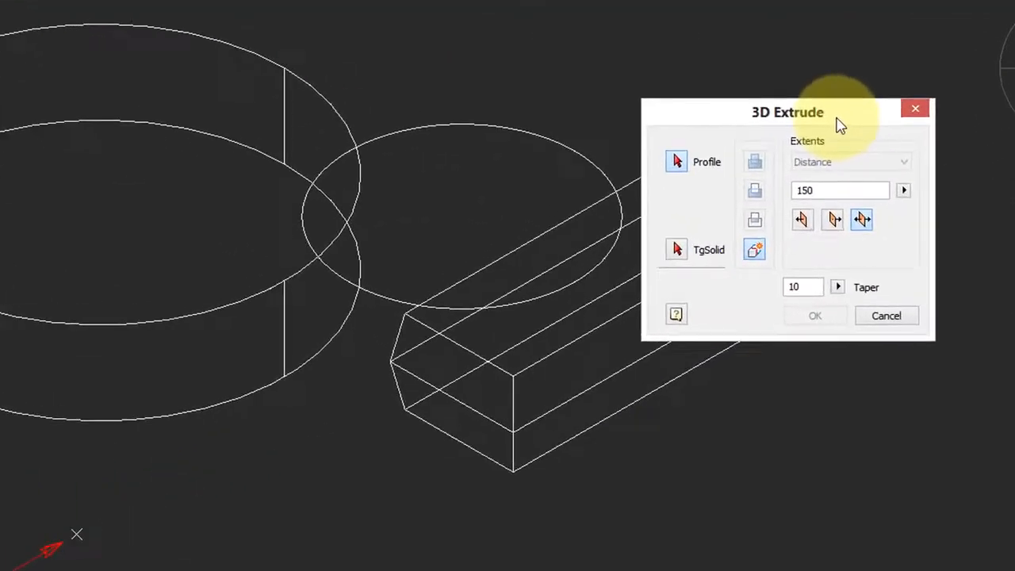
pyautogui.click(511, 127)
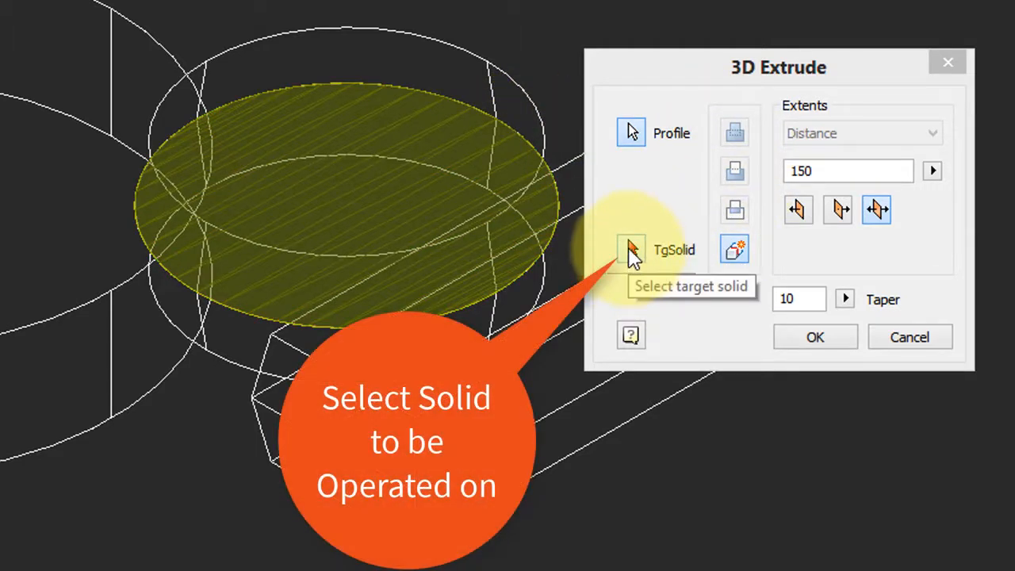
pyautogui.click(631, 249)
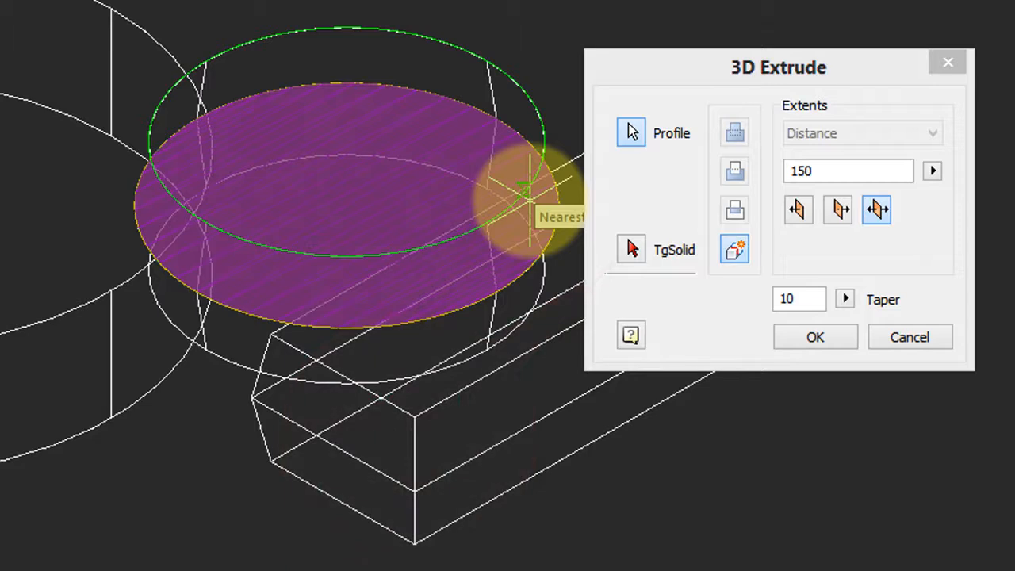
pyautogui.click(527, 196)
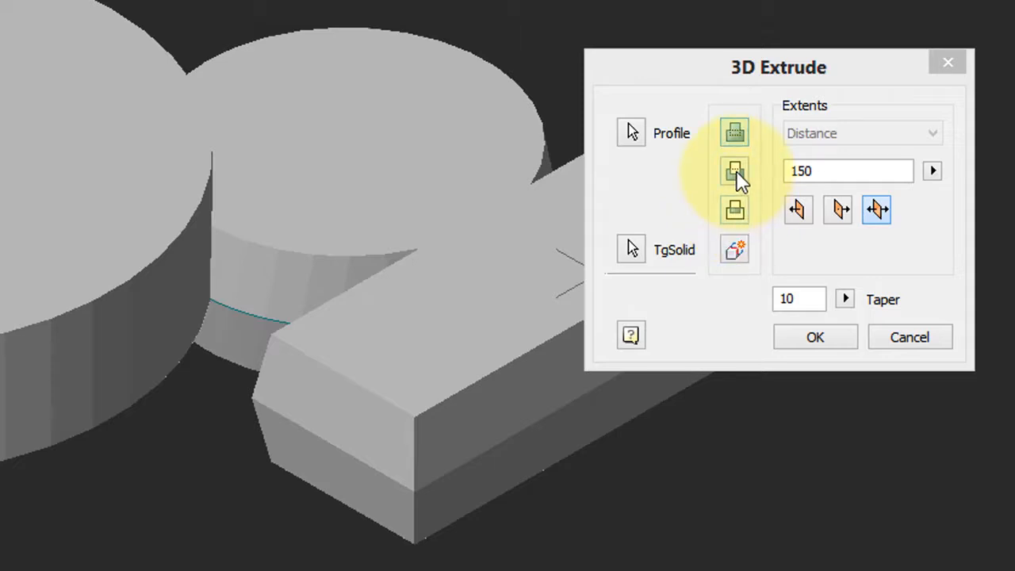
pyautogui.click(735, 175)
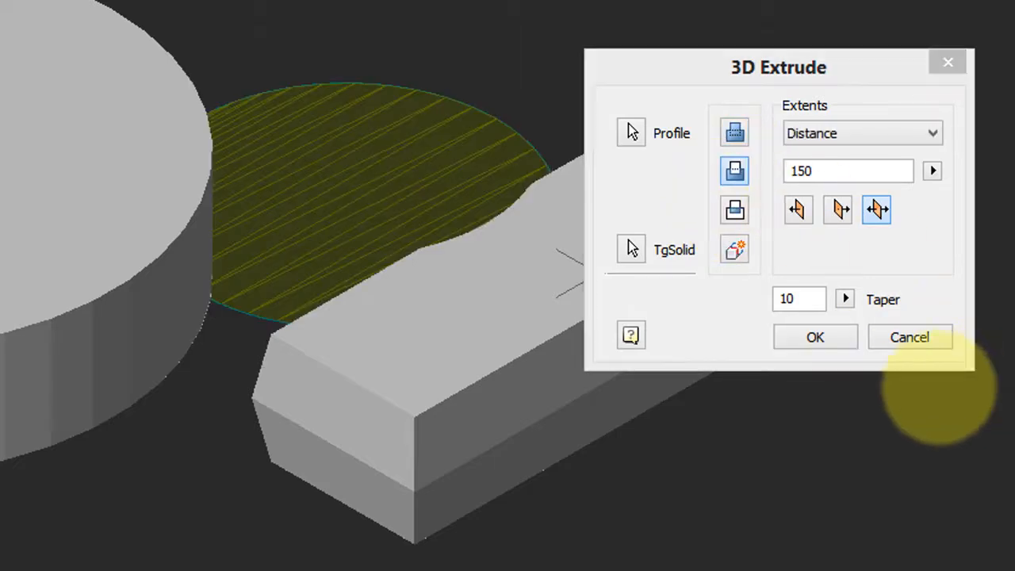
pyautogui.click(839, 336)
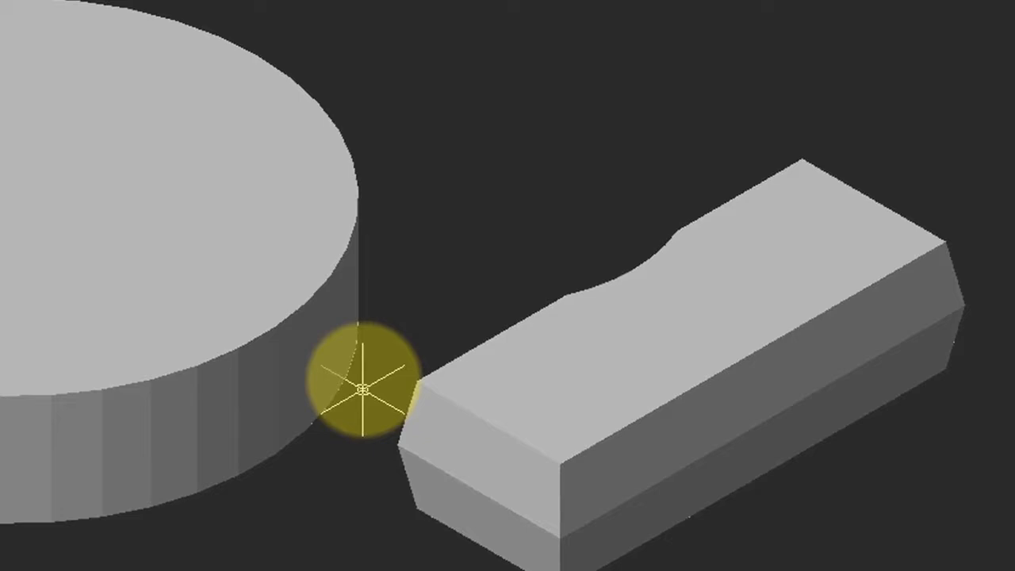
pyautogui.moveTo(362, 389)
pyautogui.mouseDown(button='middle')
pyautogui.moveTo(620, 489)
pyautogui.moveTo(938, 441)
pyautogui.moveTo(982, 389)
pyautogui.moveTo(1014, 426)
pyautogui.moveTo(1013, 443)
pyautogui.moveTo(919, 570)
pyautogui.moveTo(619, 570)
pyautogui.moveTo(589, 505)
pyautogui.mouseUp(button='middle')
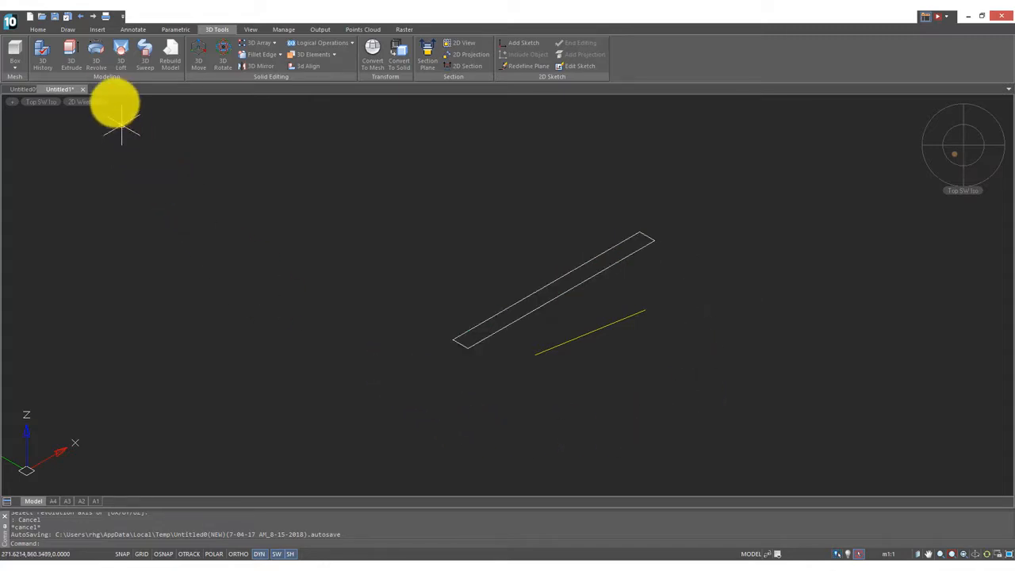
# - Set up a 3D Revolve of the narrow rectangle with the yellow line as its axis
pyautogui.click(99, 65)
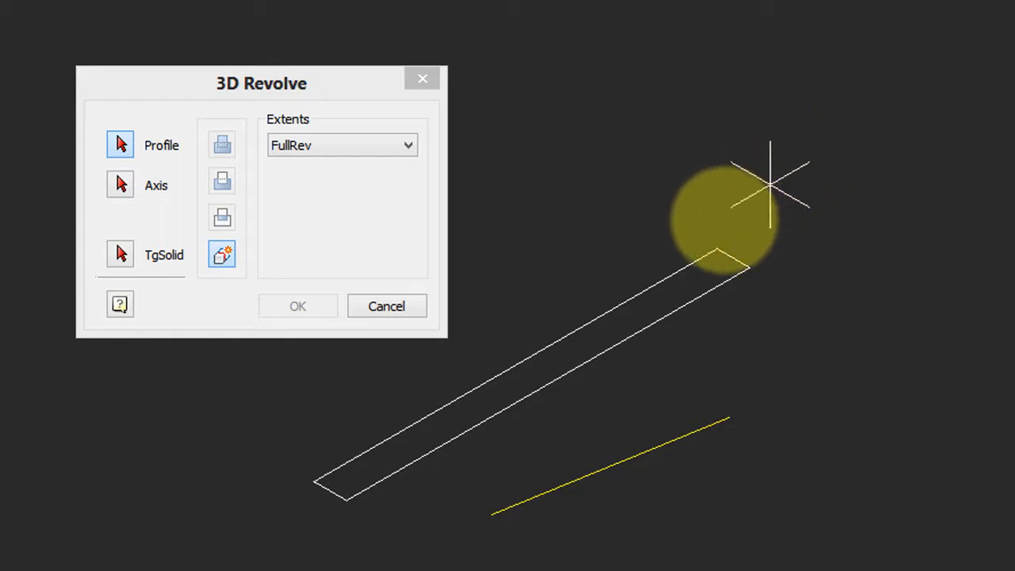
pyautogui.click(700, 271)
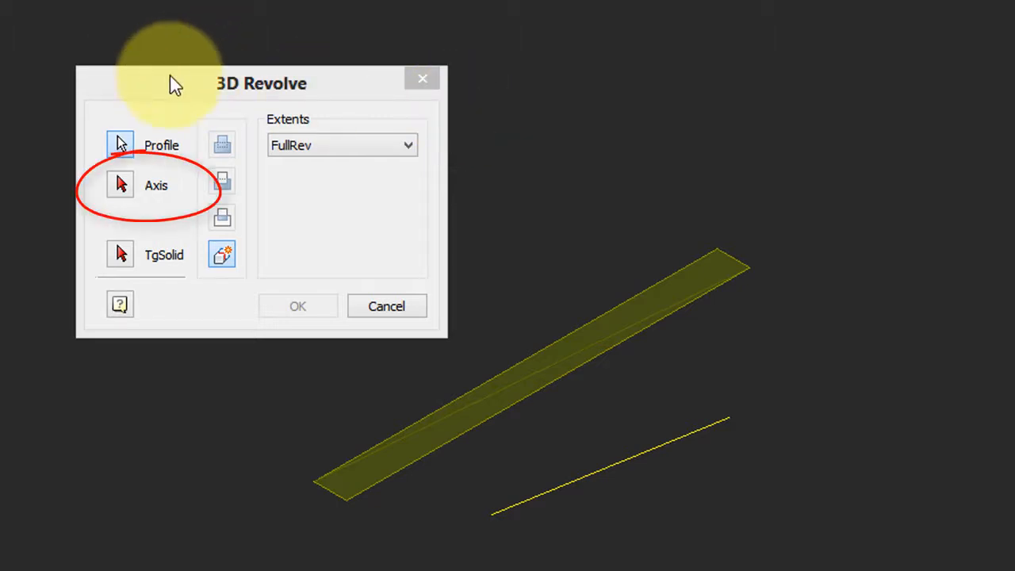
pyautogui.click(119, 187)
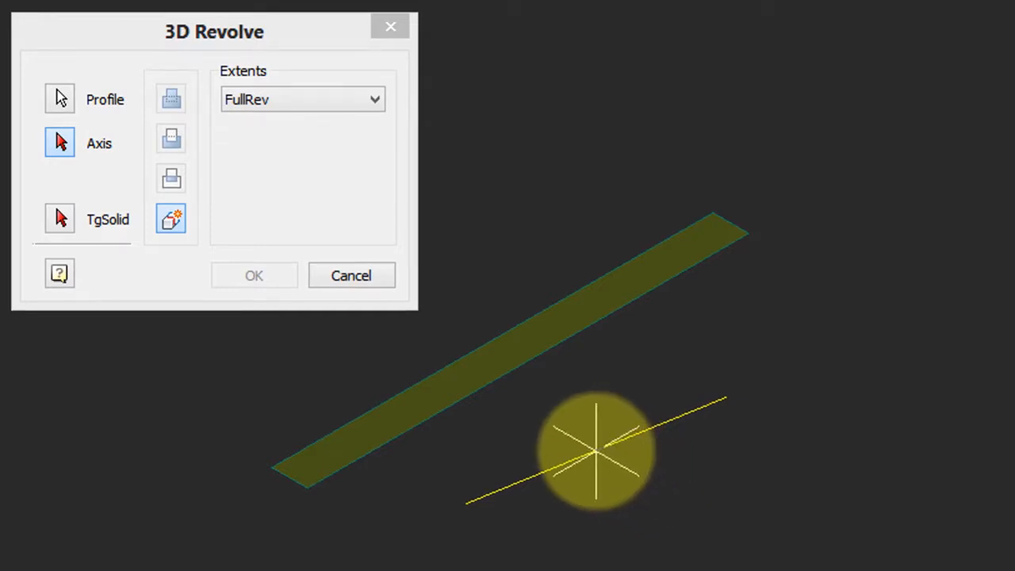
pyautogui.click(410, 408)
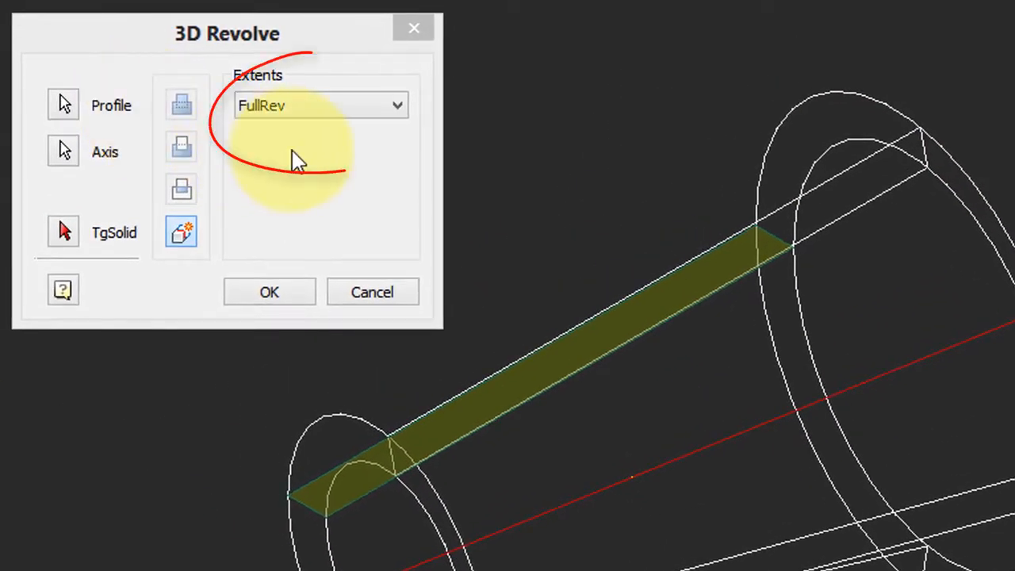
# - Revolve the profile with RevAngle extents of 115 in both directions and create it as a new solid
pyautogui.click(394, 105)
pyautogui.click(353, 126)
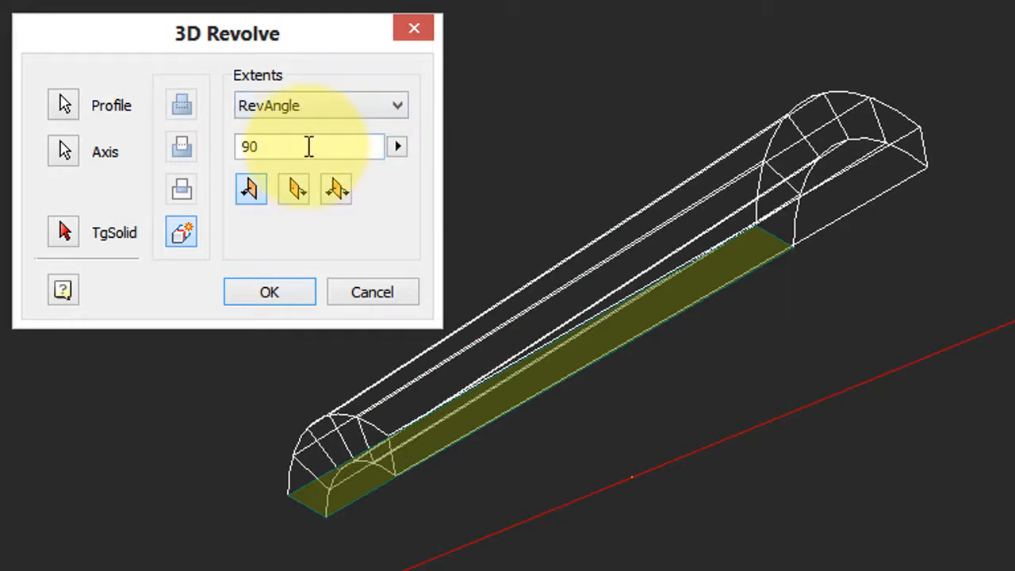
pyautogui.moveTo(309, 148); pyautogui.dragTo(227, 139)
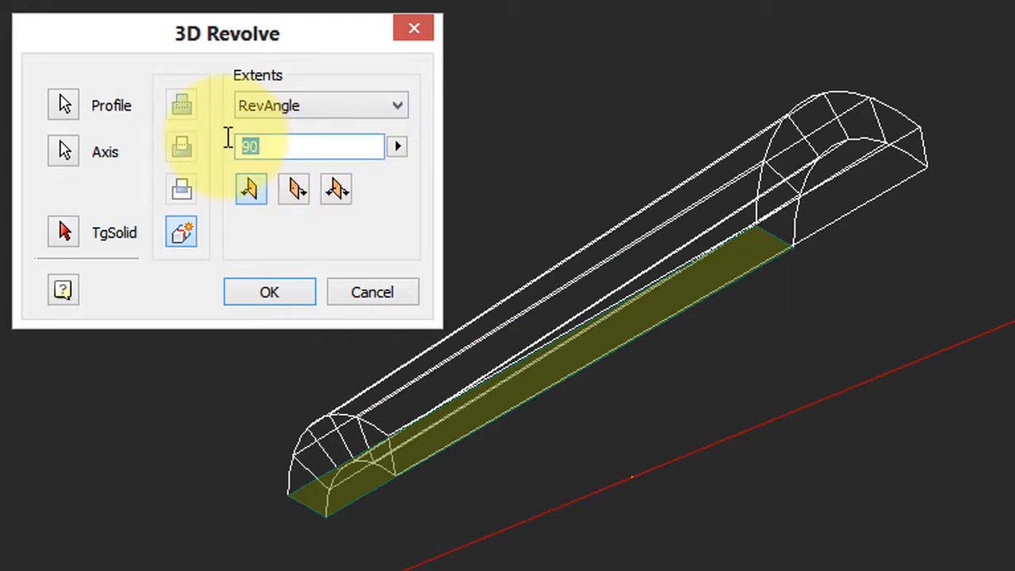
pyautogui.write('115')
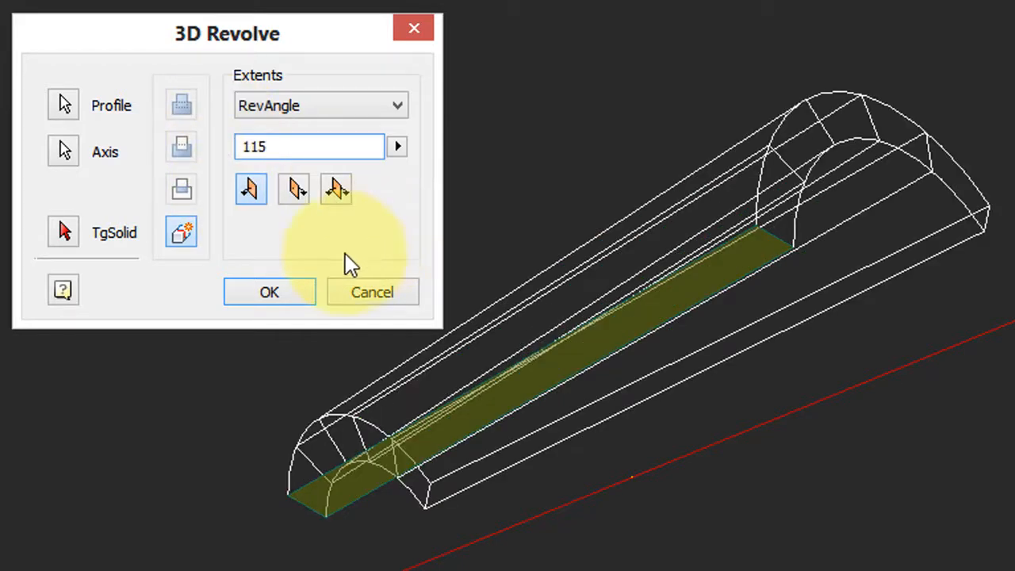
pyautogui.click(338, 188)
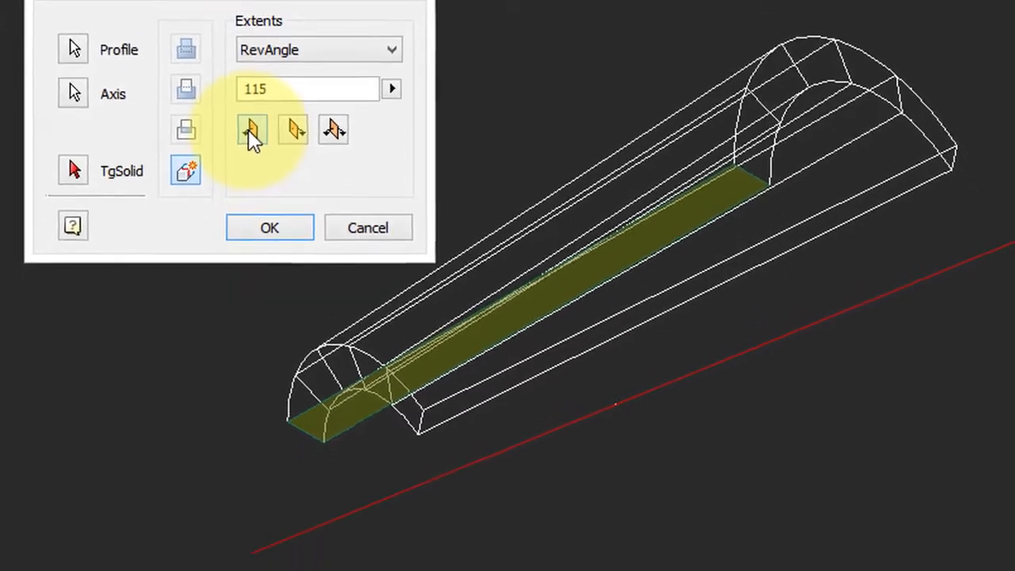
pyautogui.click(293, 129)
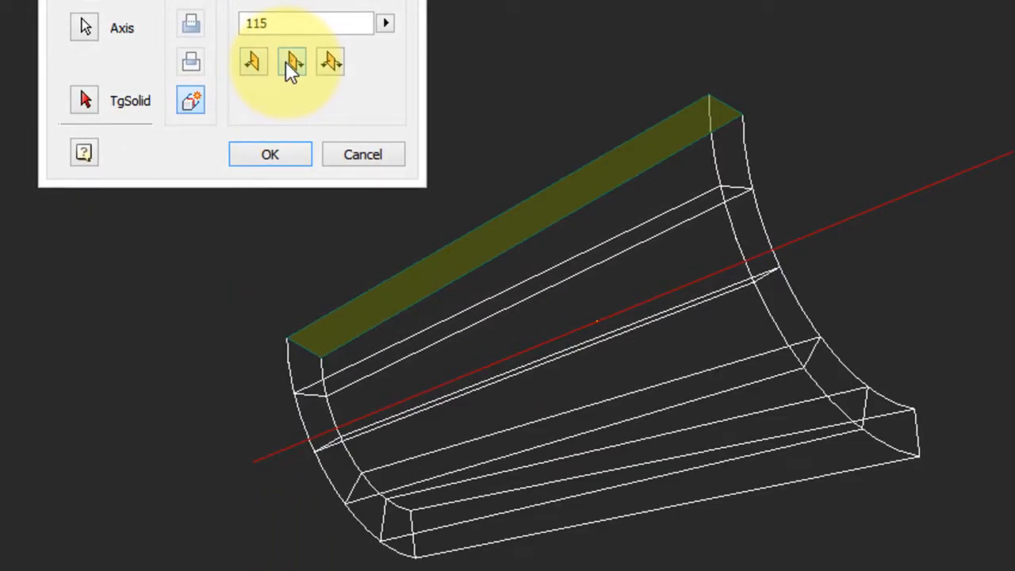
pyautogui.click(330, 63)
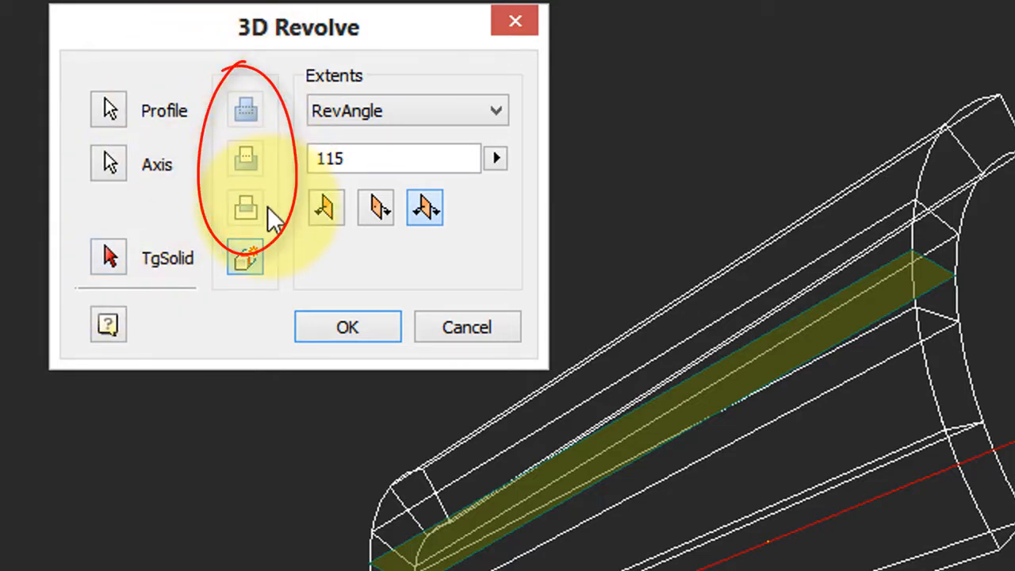
pyautogui.click(373, 327)
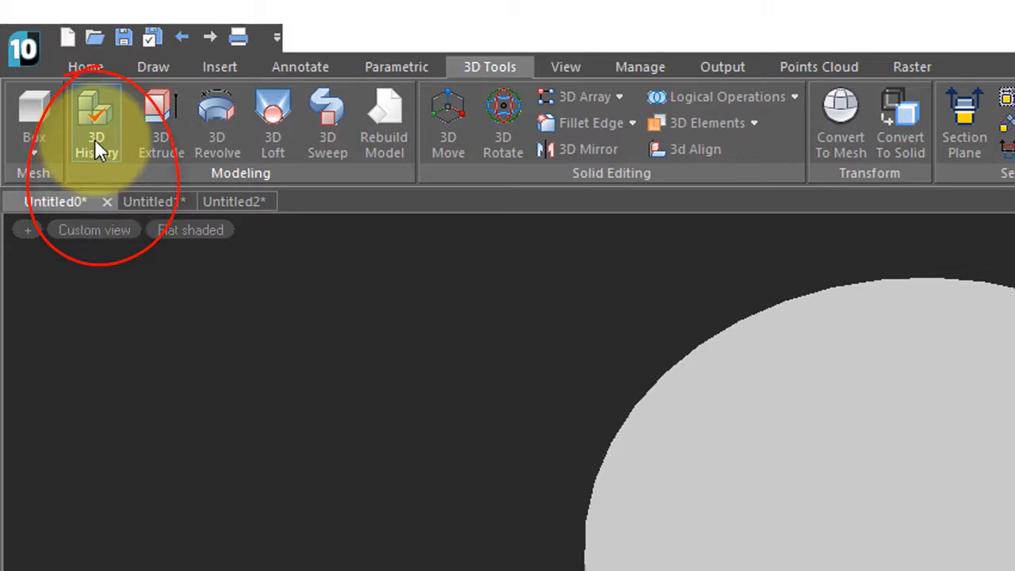
# - Open the 3D History of the model and rename Part (4) as Cylinder
pyautogui.click(95, 143)
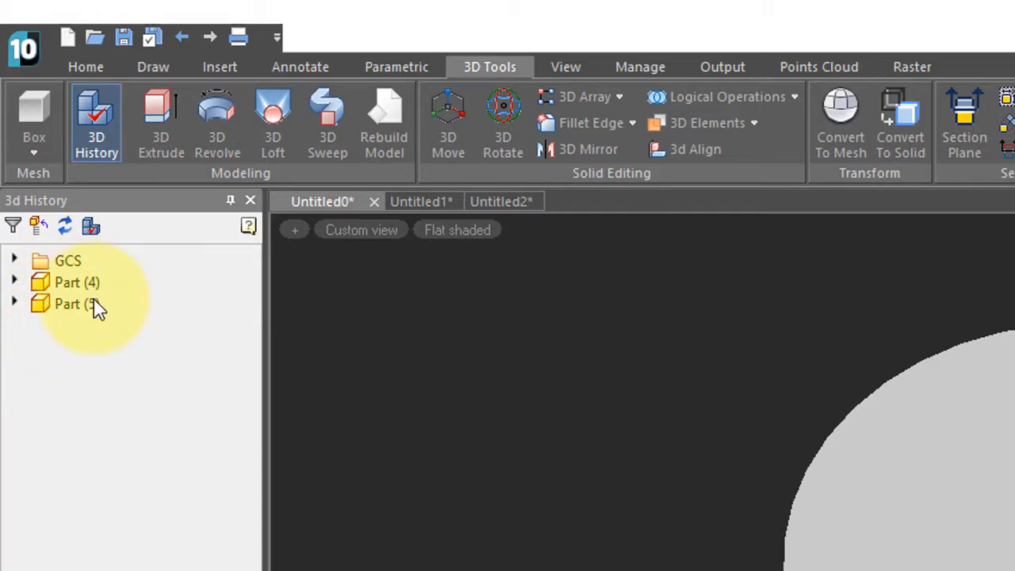
pyautogui.rightClick(71, 285)
pyautogui.click(116, 320)
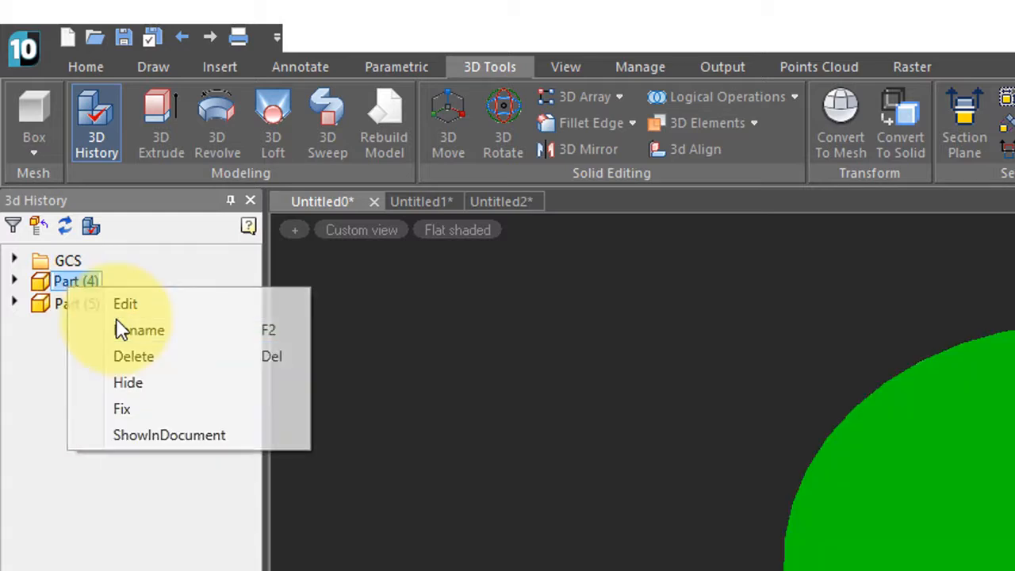
pyautogui.write('Cylinder')
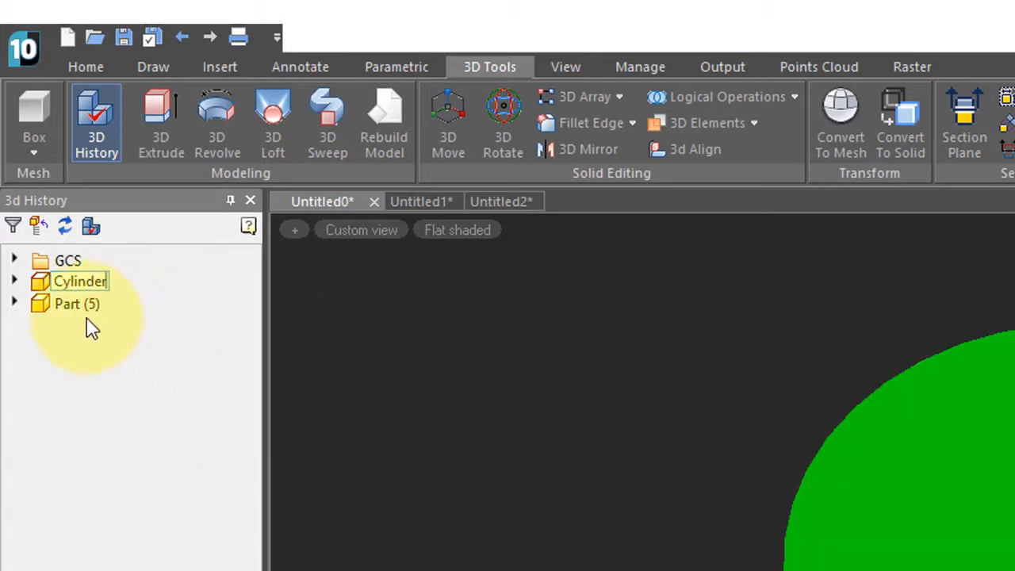
# - Expand the Cylinder part's history and examine its planar sketch and extrude feature in the model
pyautogui.click(17, 284)
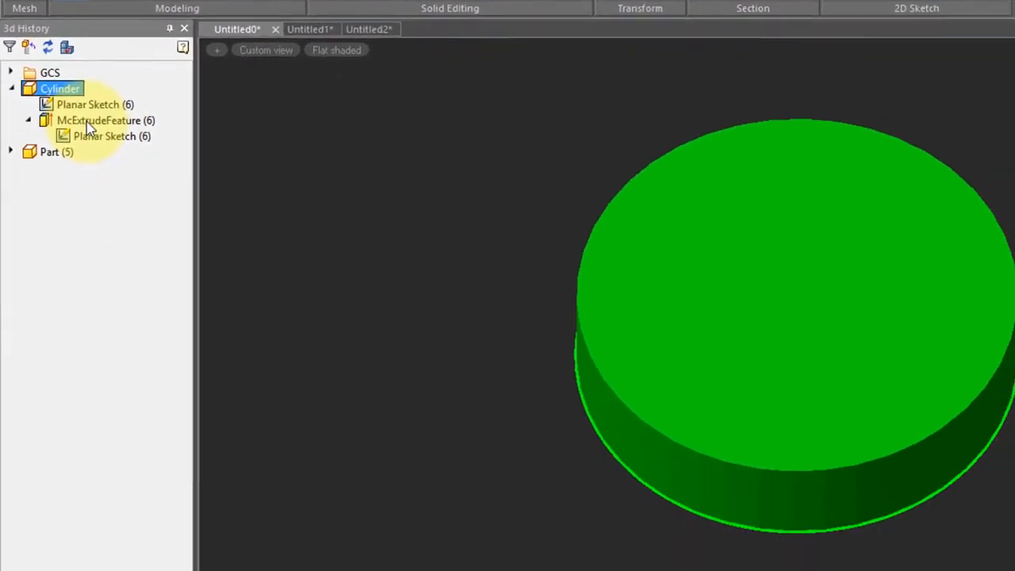
pyautogui.click(92, 105)
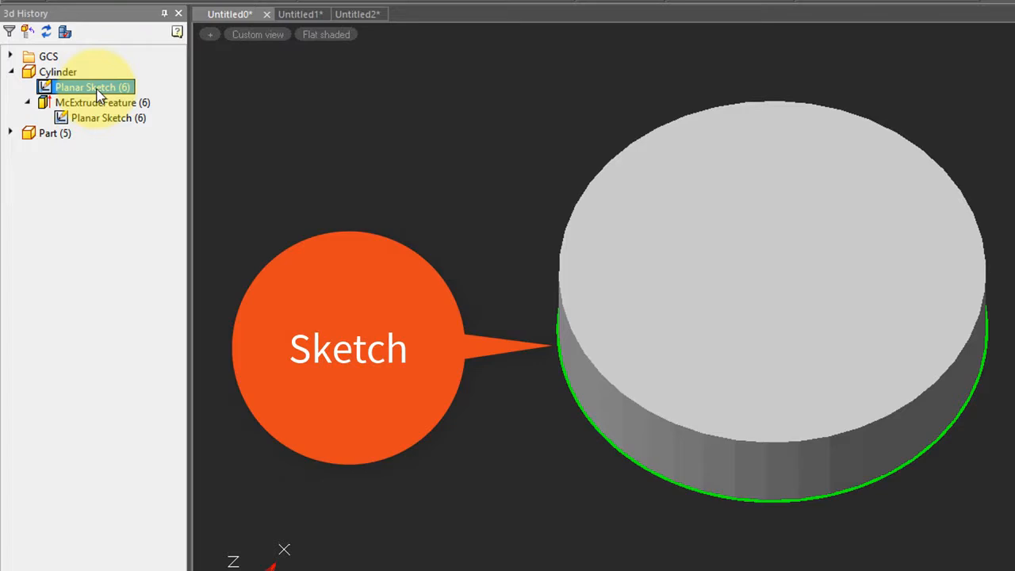
pyautogui.click(101, 104)
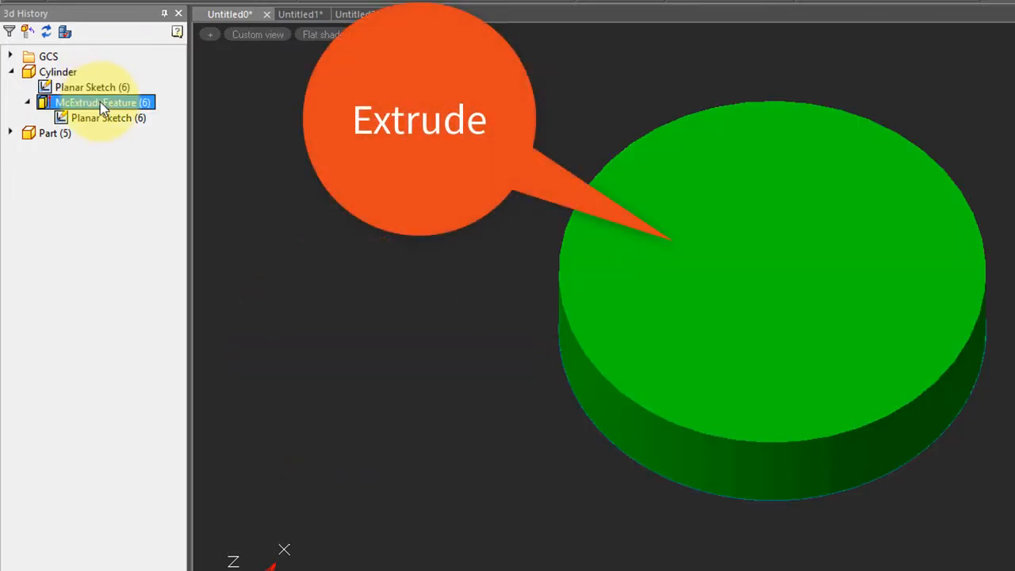
# - Suppress the Cylinder's extrude feature and unsuppress it again
pyautogui.rightClick(101, 104)
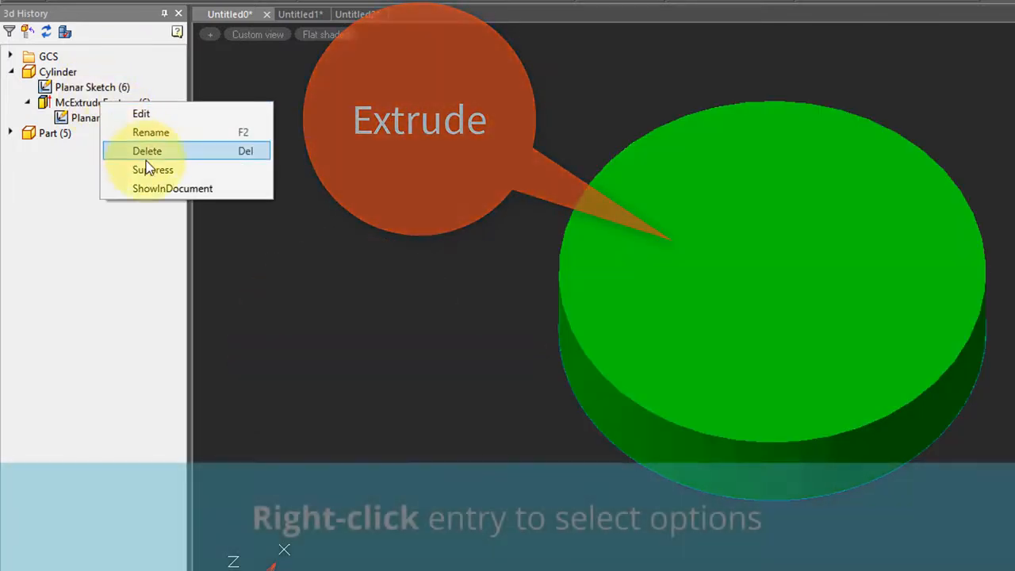
pyautogui.click(151, 169)
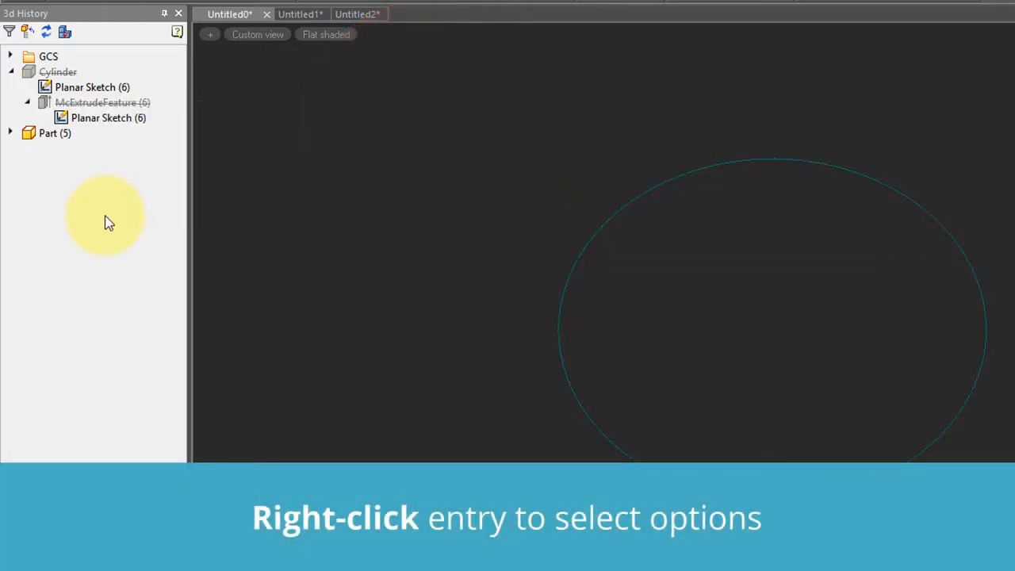
pyautogui.rightClick(123, 108)
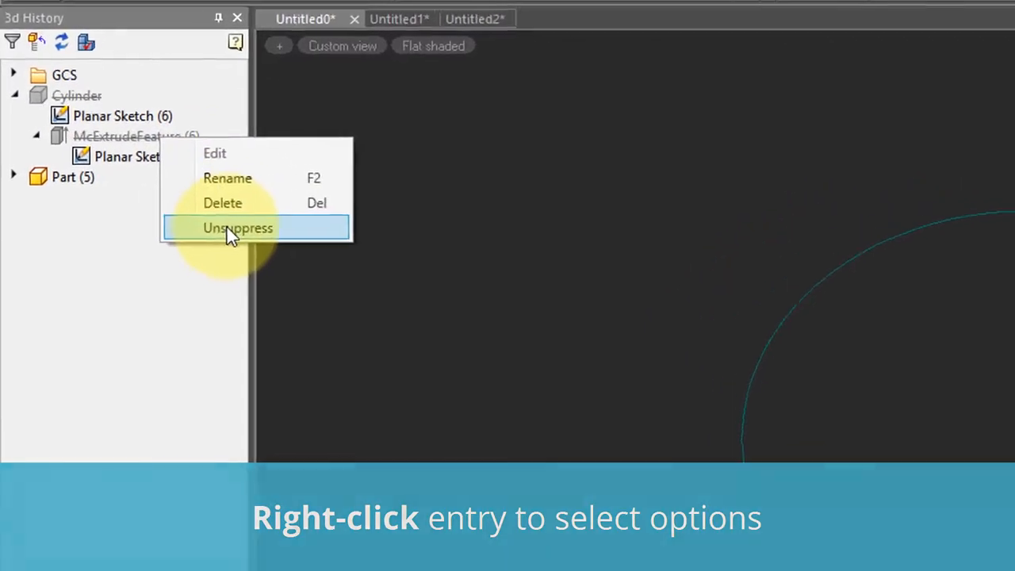
pyautogui.click(170, 170)
# - Try an extrusion distance of 200 for the Cylinder's extrude feature and dismiss the edit without applying it
pyautogui.rightClick(176, 162)
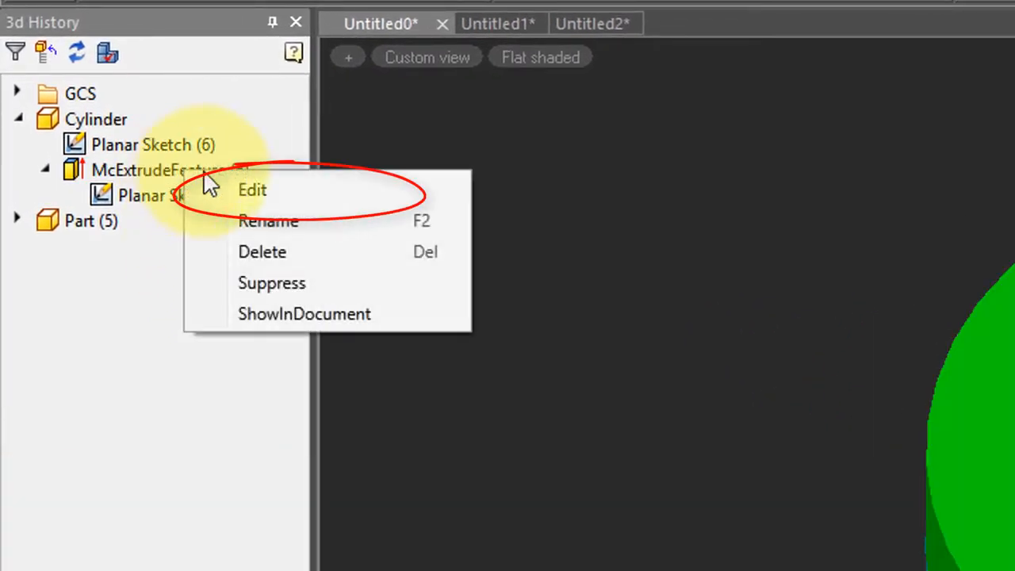
pyautogui.click(234, 191)
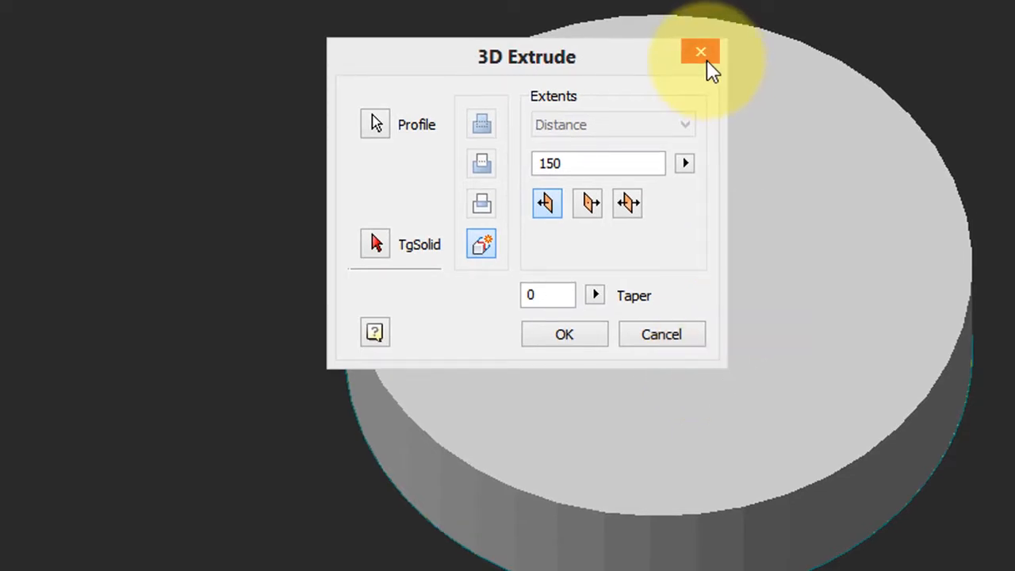
pyautogui.doubleClick(581, 164)
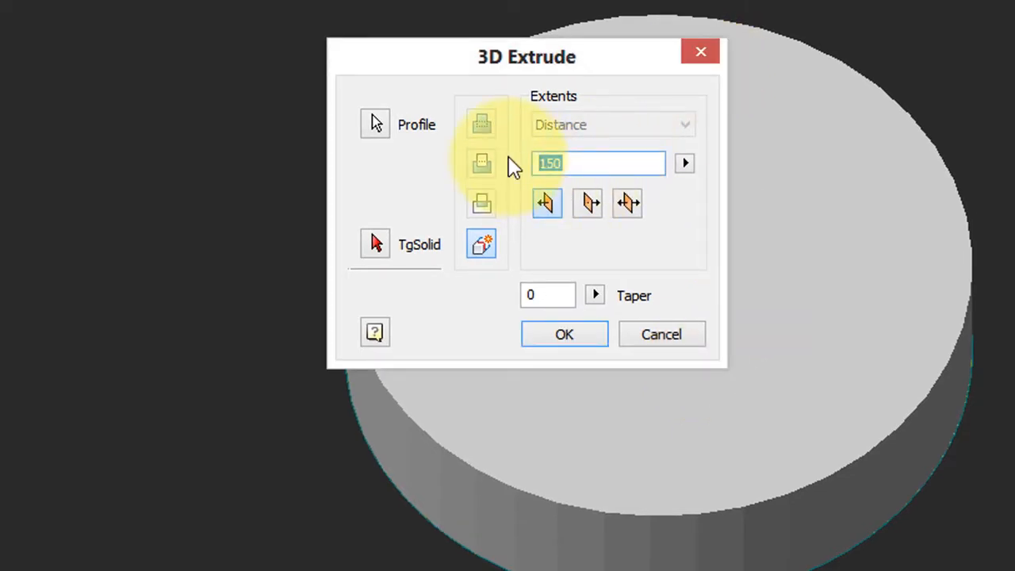
pyautogui.write('200')
pyautogui.press('Tab')
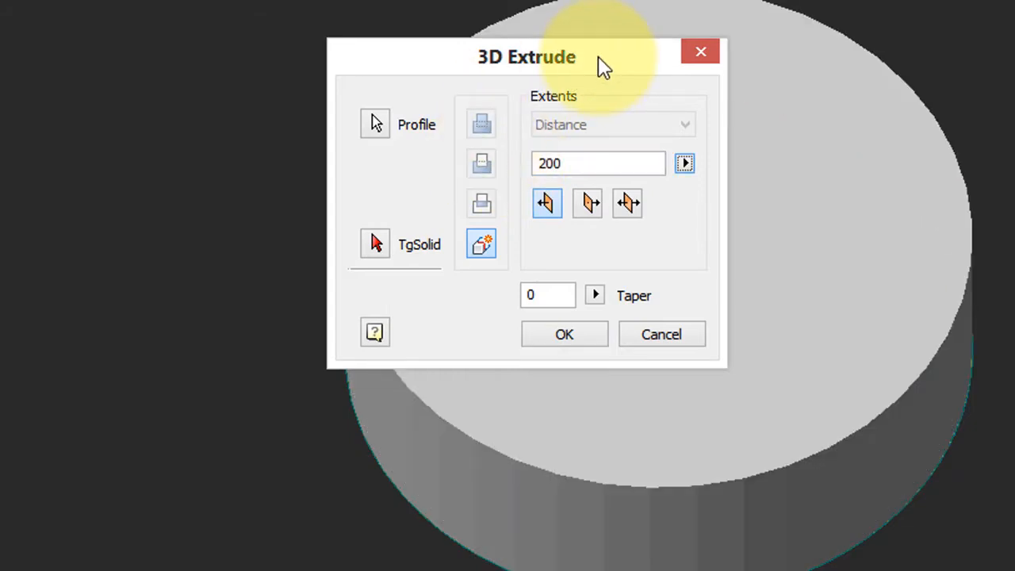
pyautogui.click(700, 52)
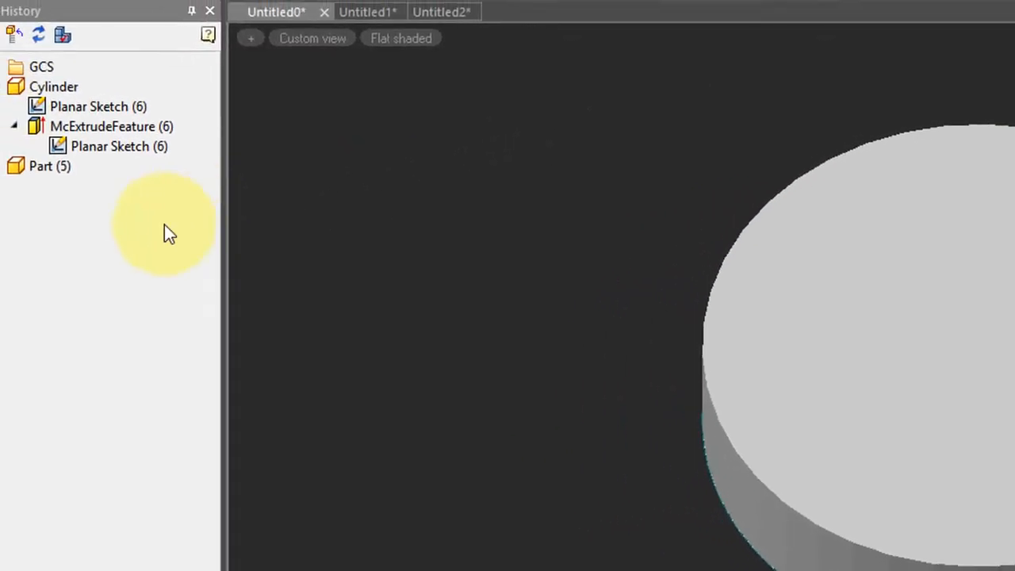
# - Expand Part (5) in the history and show Planar Sketch (9), the hidden circle sketch under McExtrudeFeature (18)
pyautogui.click(13, 172)
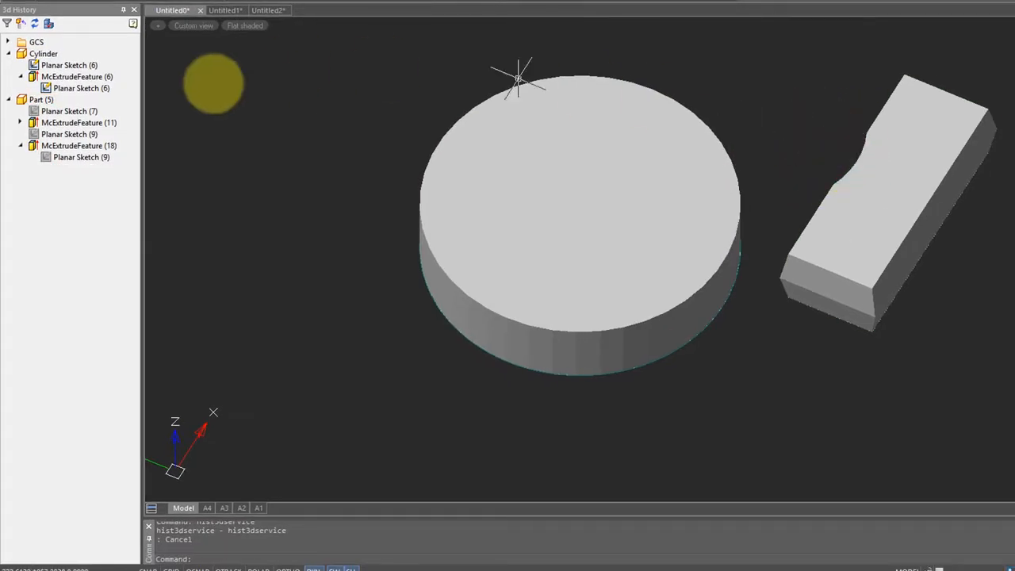
pyautogui.rightClick(83, 157)
pyautogui.click(81, 157)
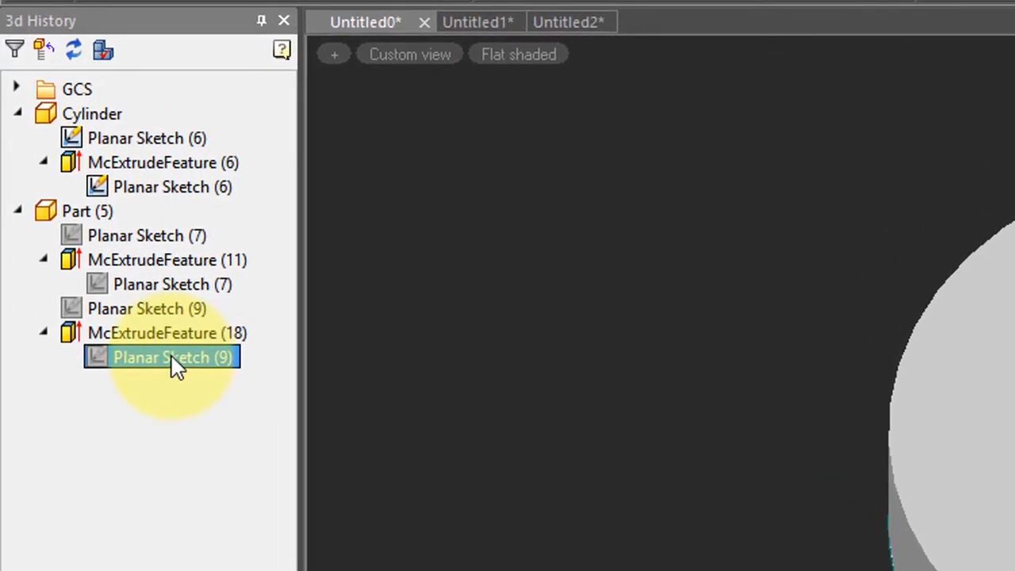
pyautogui.rightClick(172, 357)
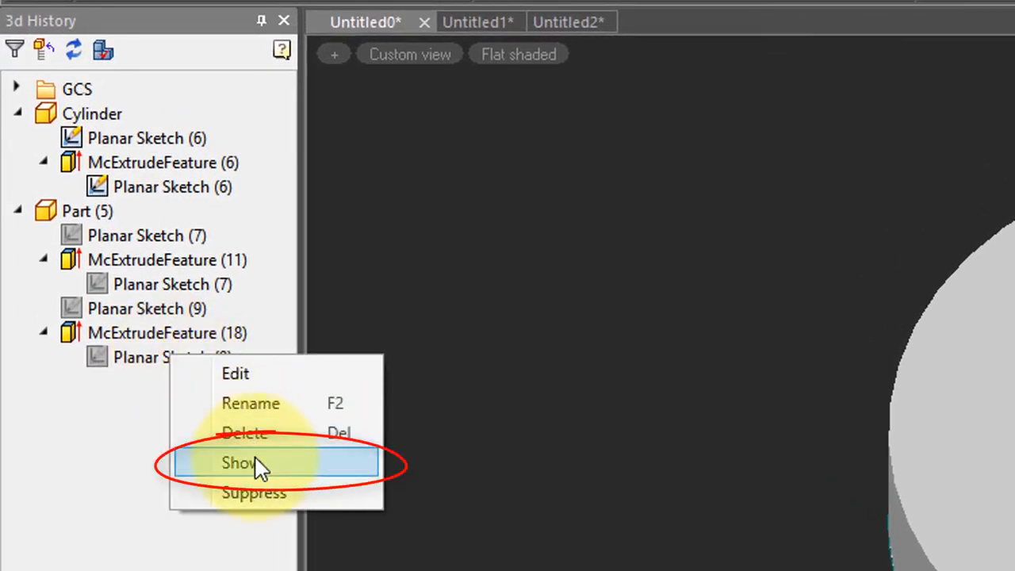
pyautogui.click(260, 468)
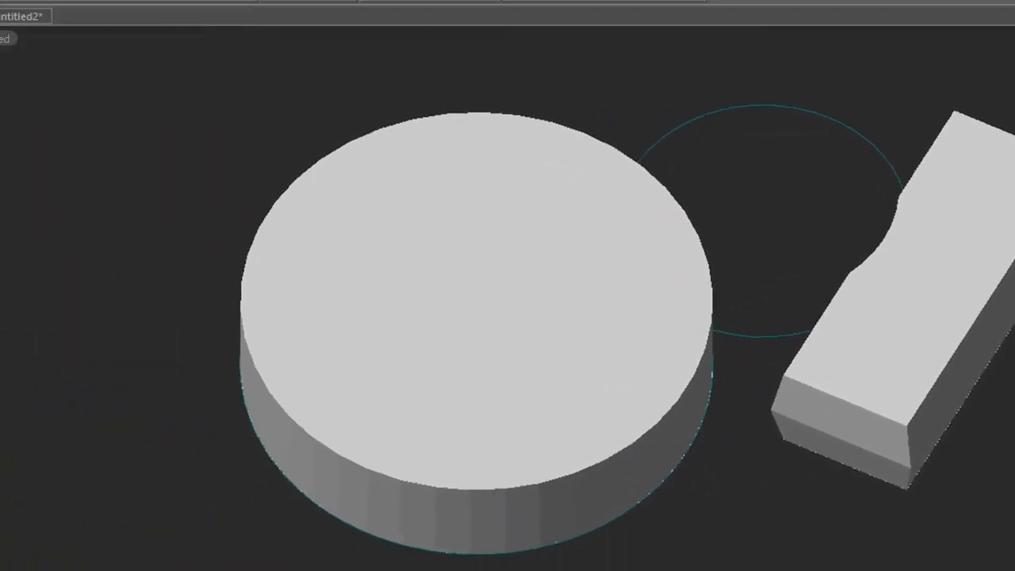
# - Edit McExtrudeFeature (18) of Part (5), changing its Boolean operation from subtraction to intersection
pyautogui.rightClick(62, 255)
pyautogui.click(62, 255)
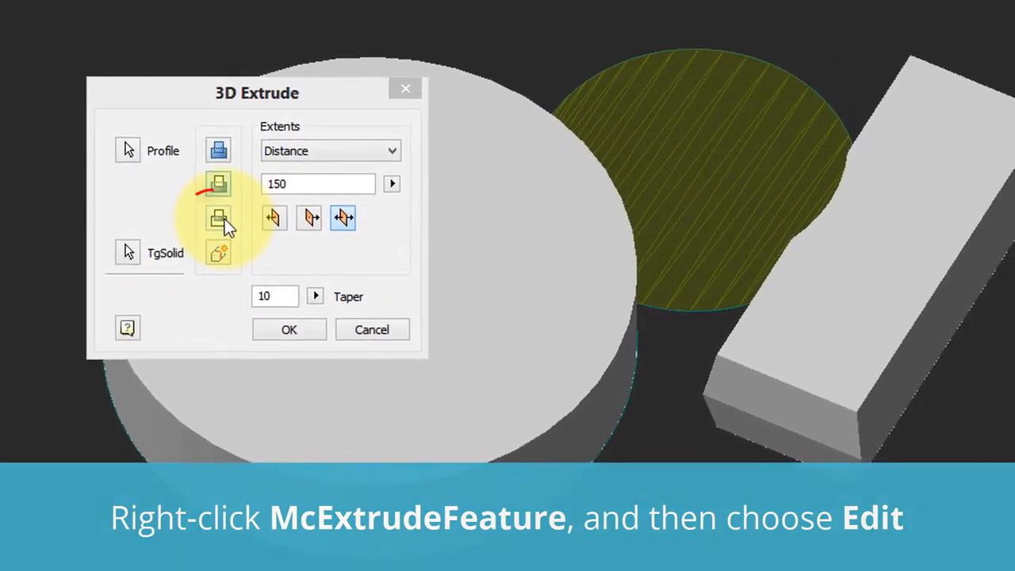
pyautogui.click(219, 218)
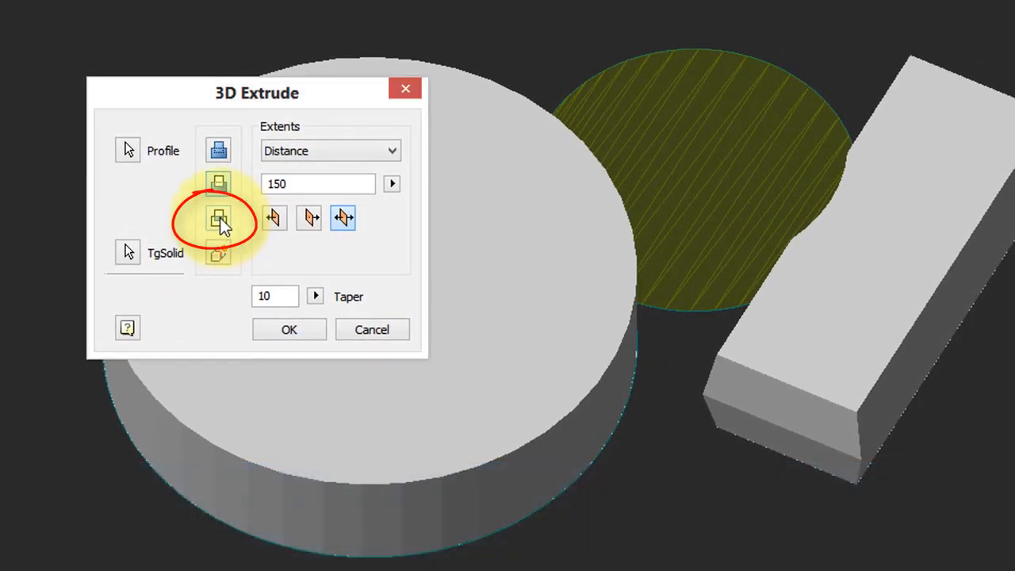
pyautogui.click(285, 323)
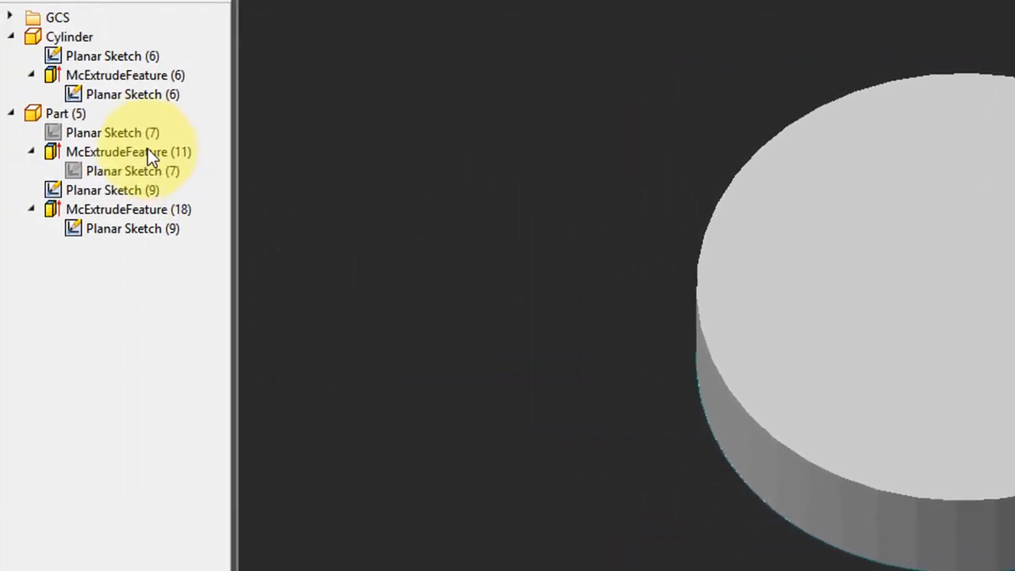
# - Show the hidden Planar Sketch (7) of Part (5)
pyautogui.rightClick(132, 132)
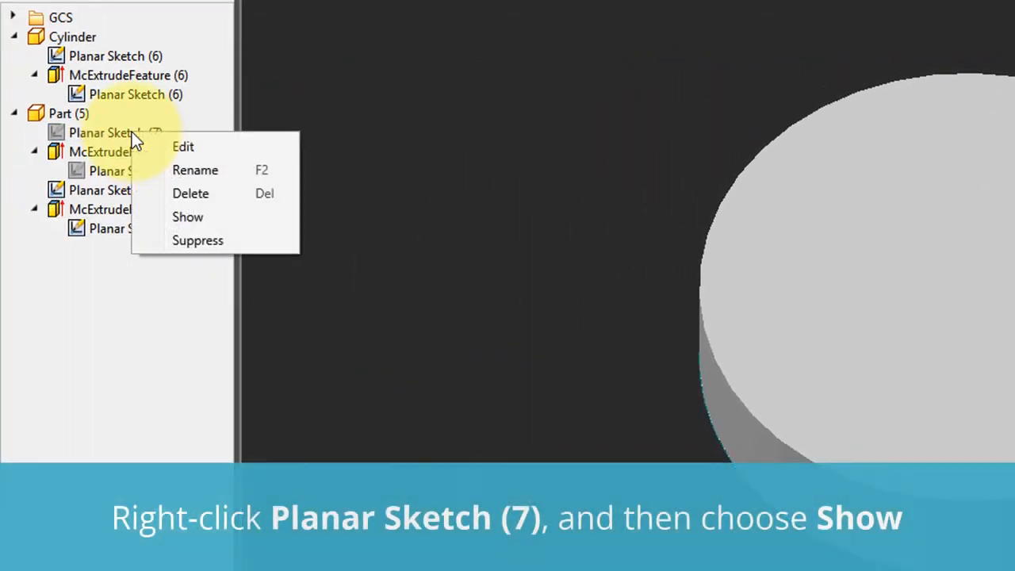
pyautogui.click(175, 214)
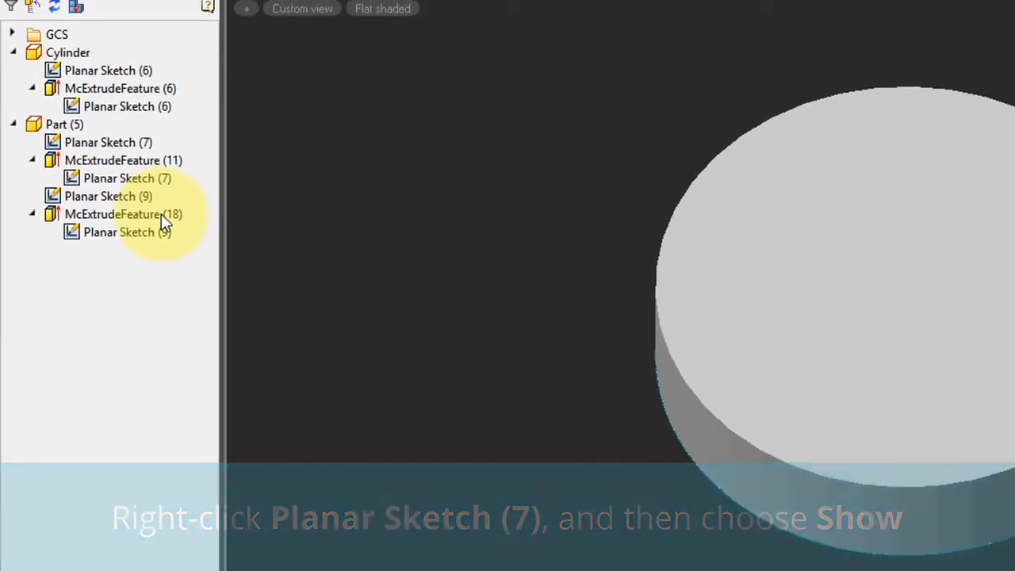